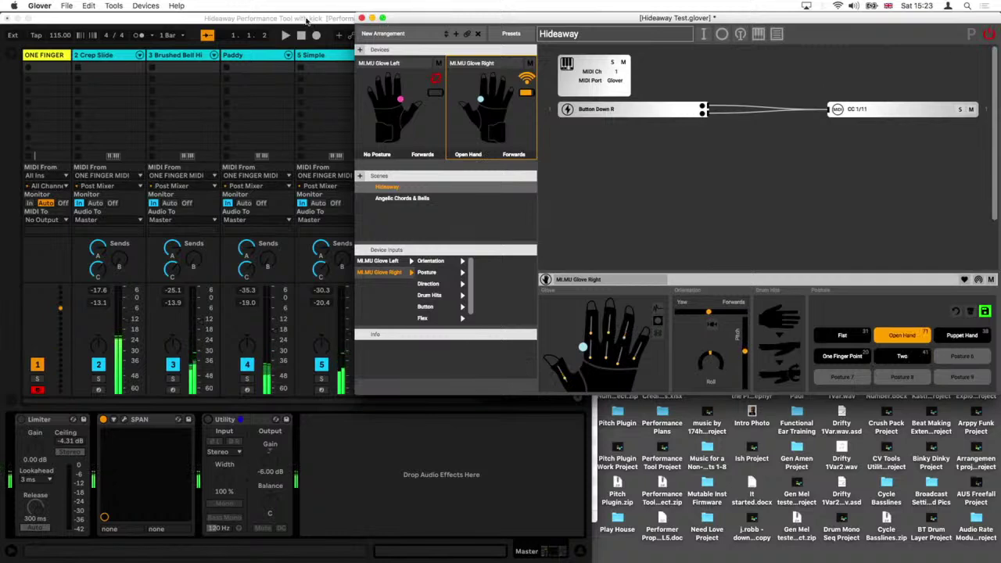
Step: Bring the Glover window in front of the Live set and widen it to give its mapping and posture areas more room
left_click(308, 19)
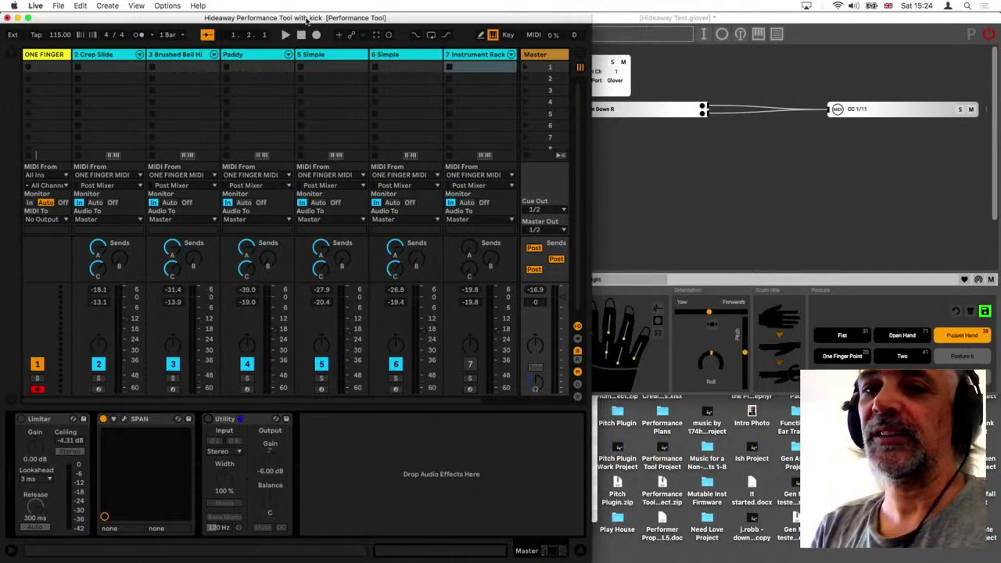
left_click(652, 151)
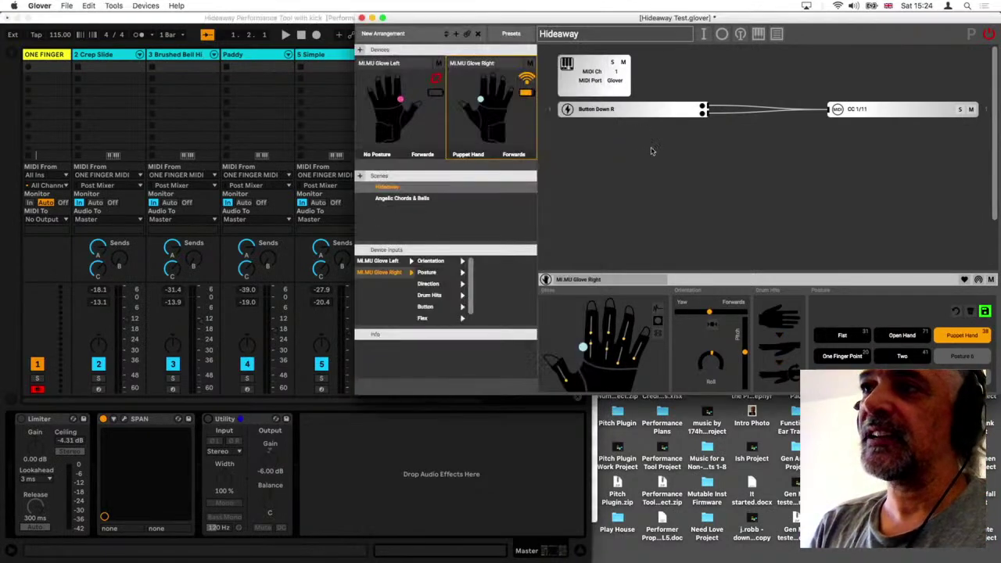
left_click_drag(356, 17, 170, 17)
mouse_move(209, 115)
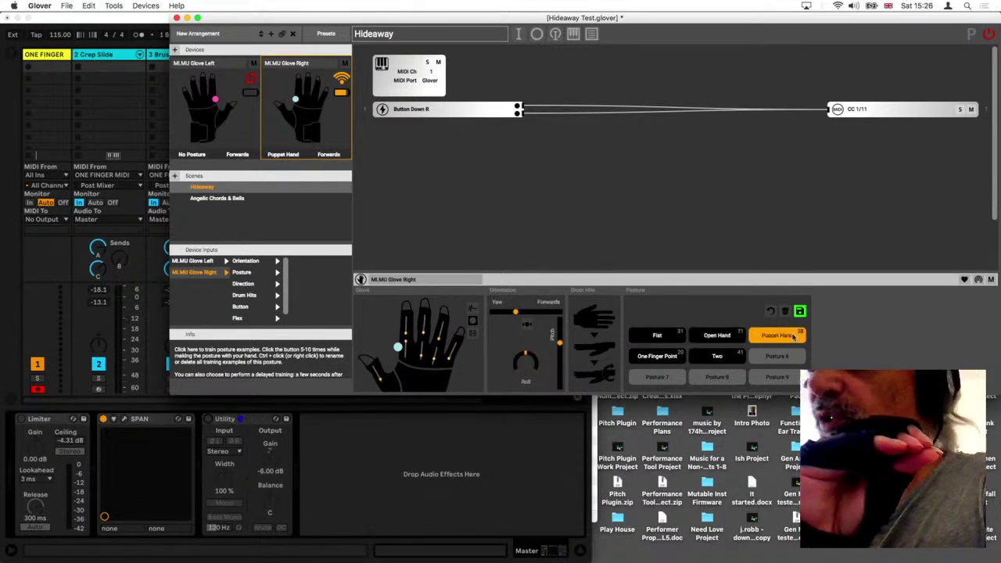
Step: Add two training examples to the right glove's Puppet Hand posture and save the posture set
left_click(793, 337)
left_click(796, 337)
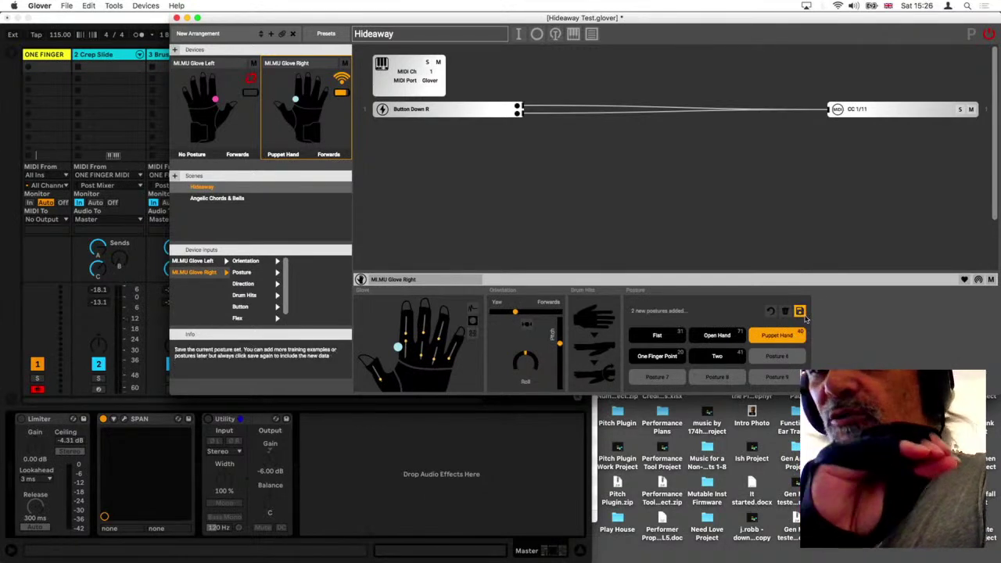
left_click(804, 315)
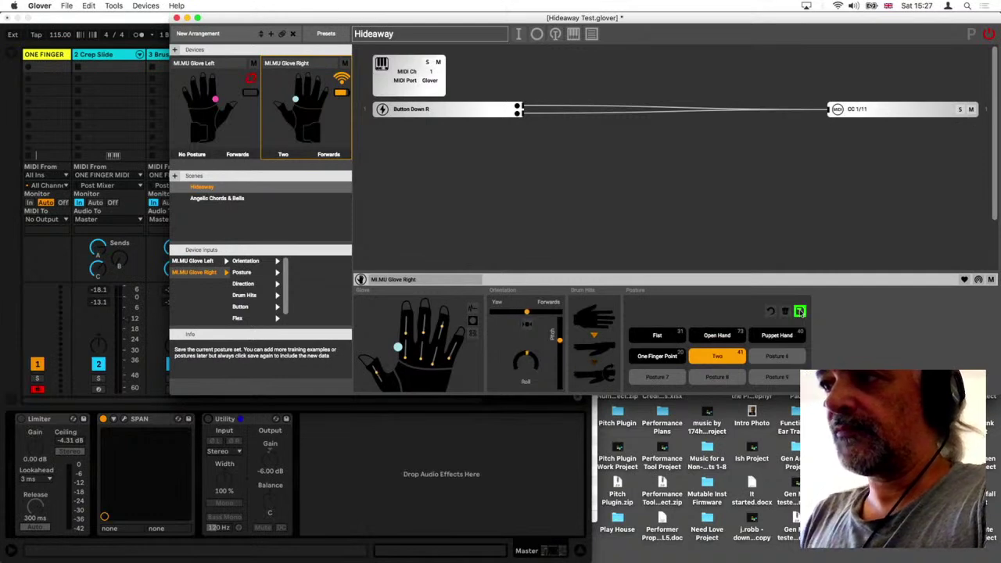
Step: Record several more training examples for the right glove's Two posture at varied hand orientations and save the posture set
left_click(723, 358)
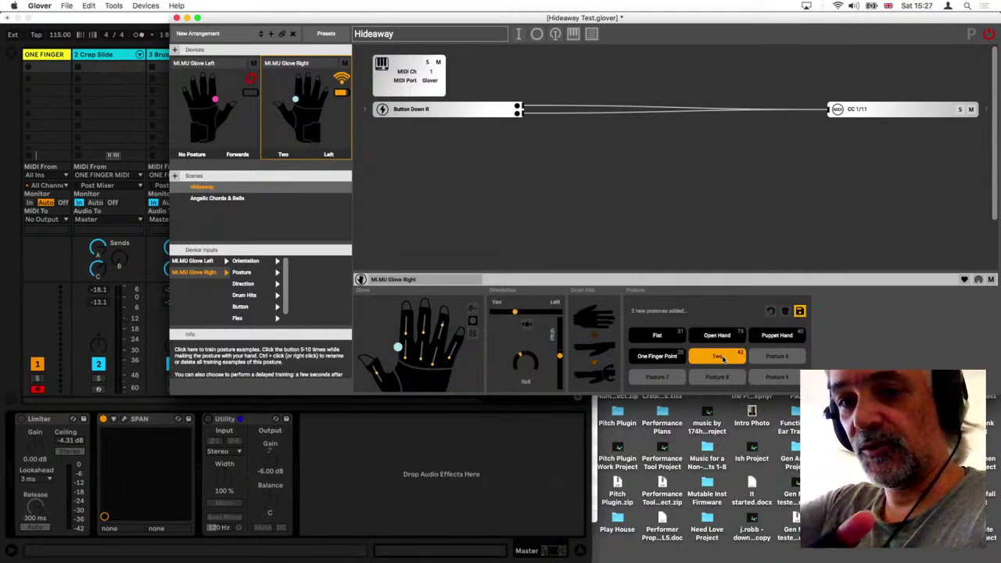
left_click(722, 358)
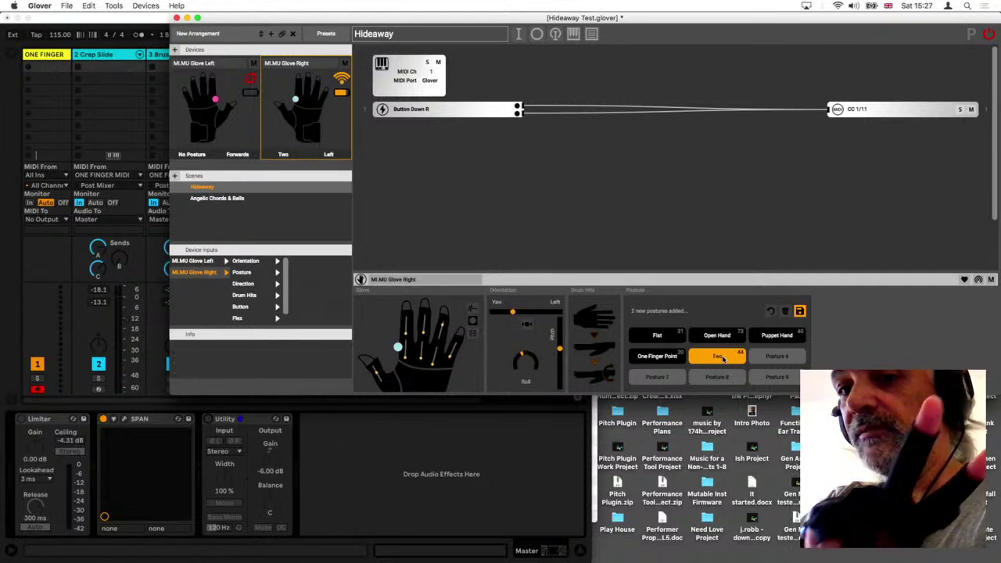
left_click(722, 359)
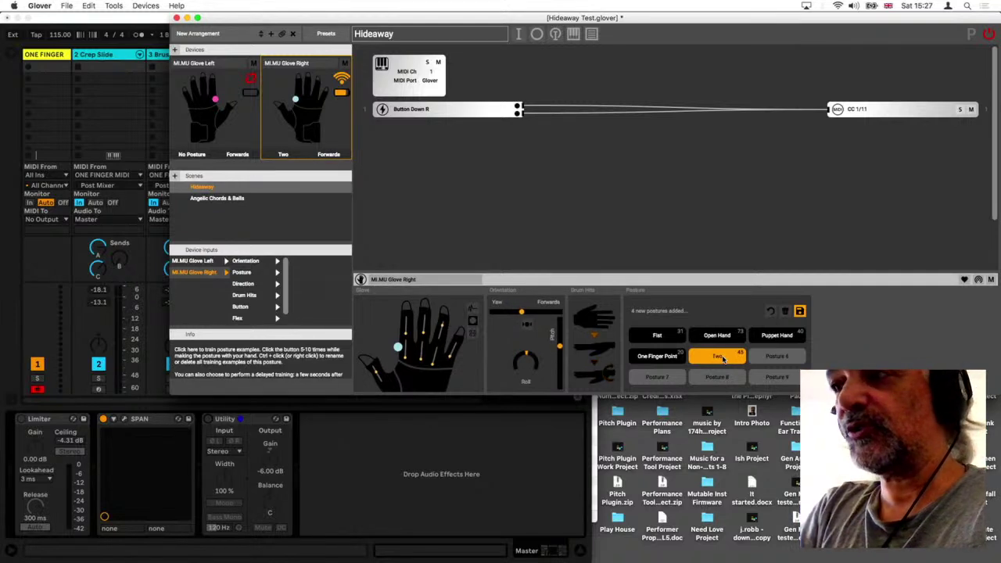
left_click(723, 358)
left_click(722, 358)
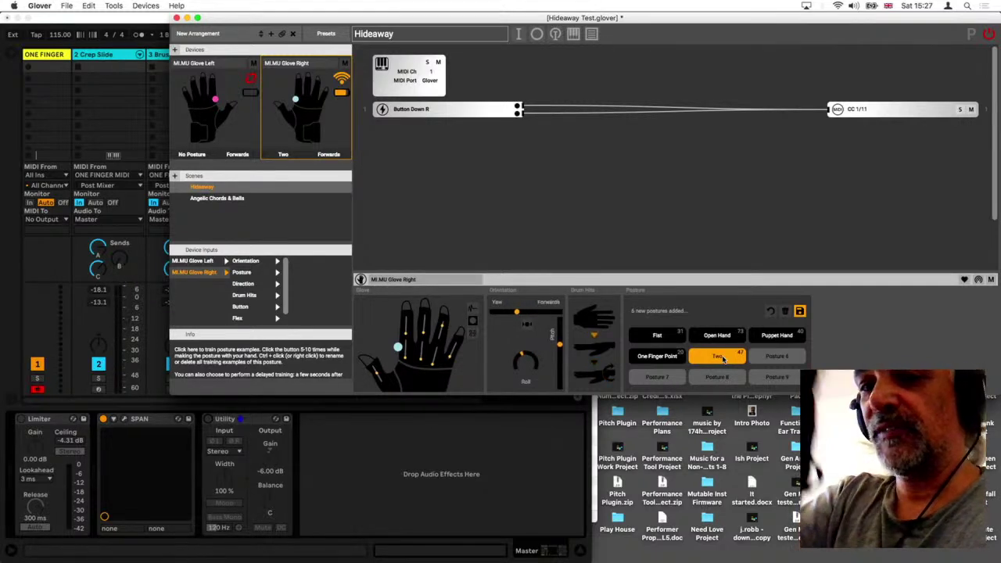
left_click(722, 358)
left_click(723, 359)
left_click(723, 359)
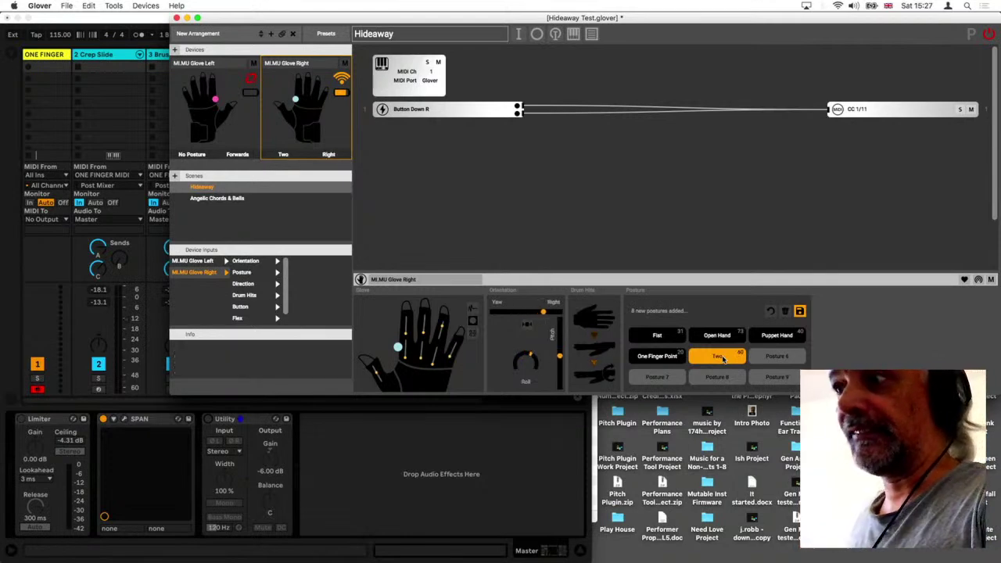
left_click(799, 312)
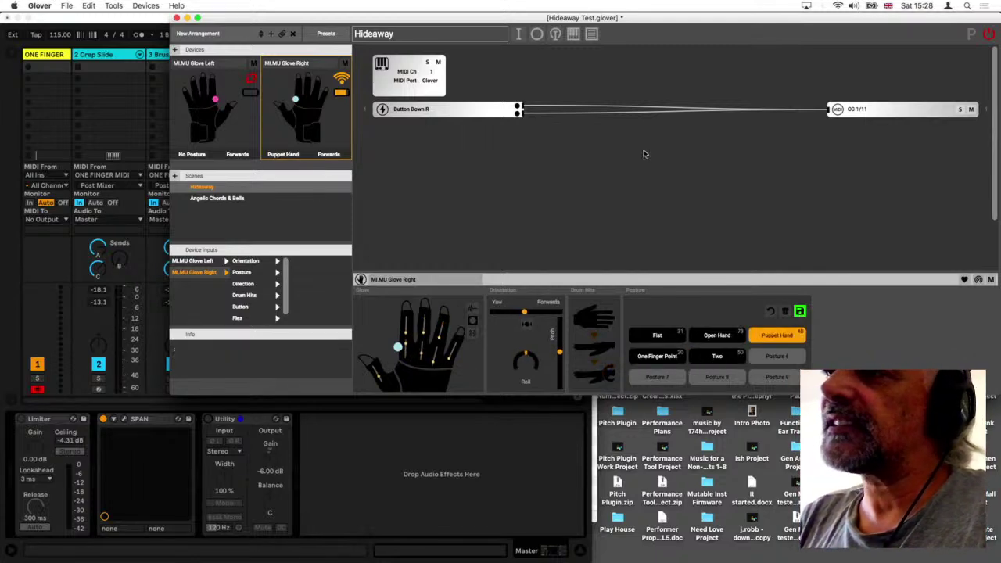
Step: Open the chord instrument in the Hideaway scene and examine which glove posture triggers each of the C, G, G#, F and A# chords
left_click(409, 85)
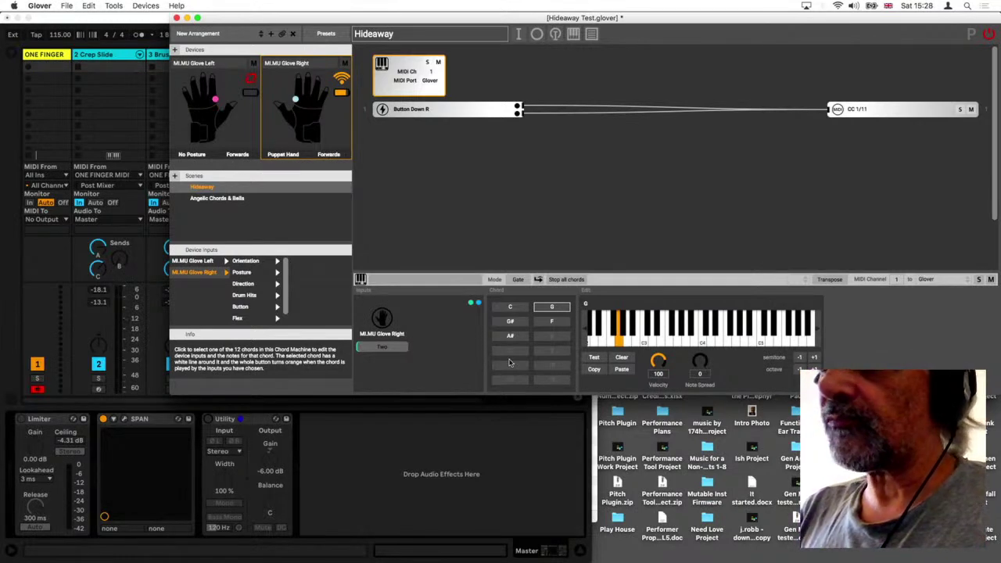
left_click(512, 309)
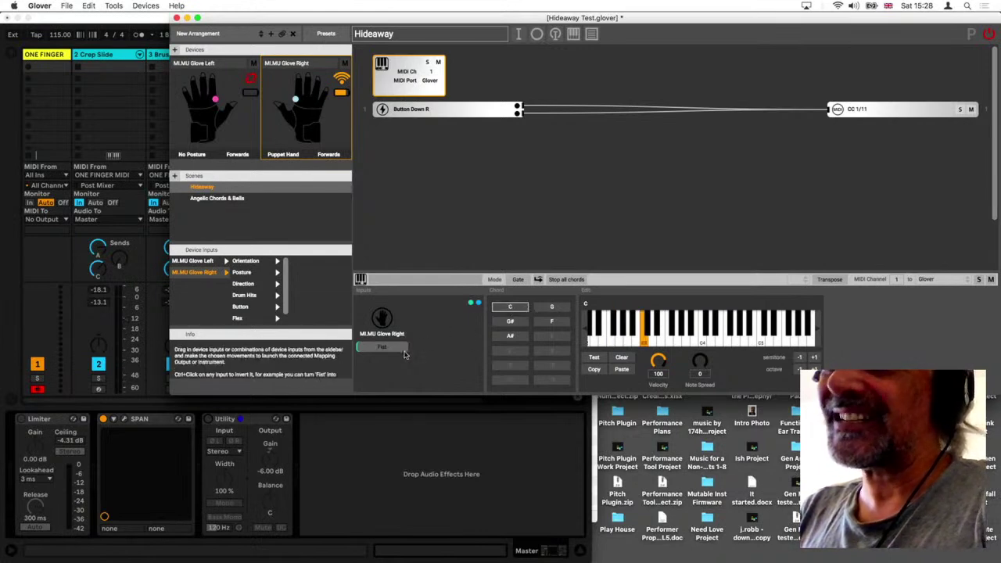
left_click(549, 313)
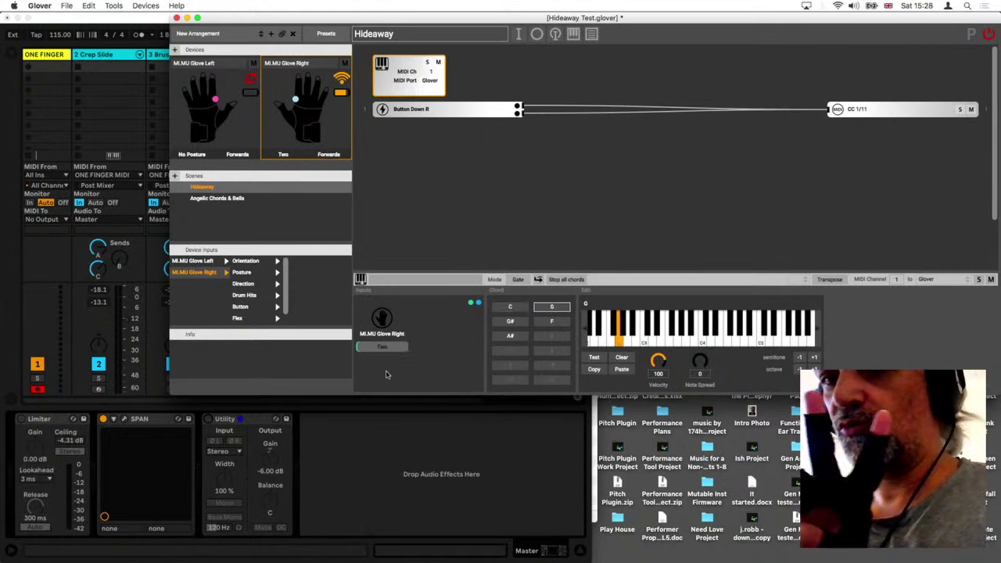
left_click(505, 322)
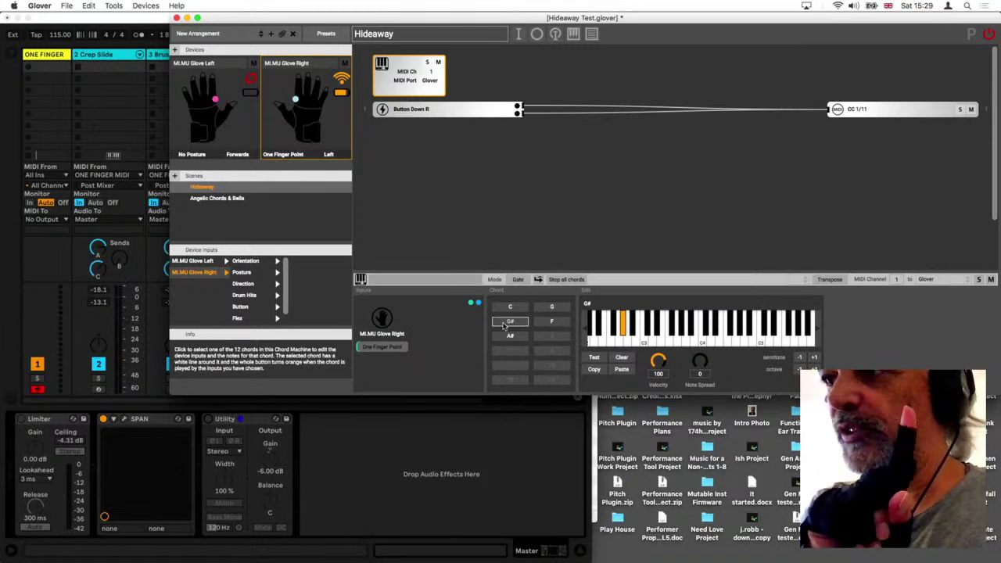
left_click(567, 322)
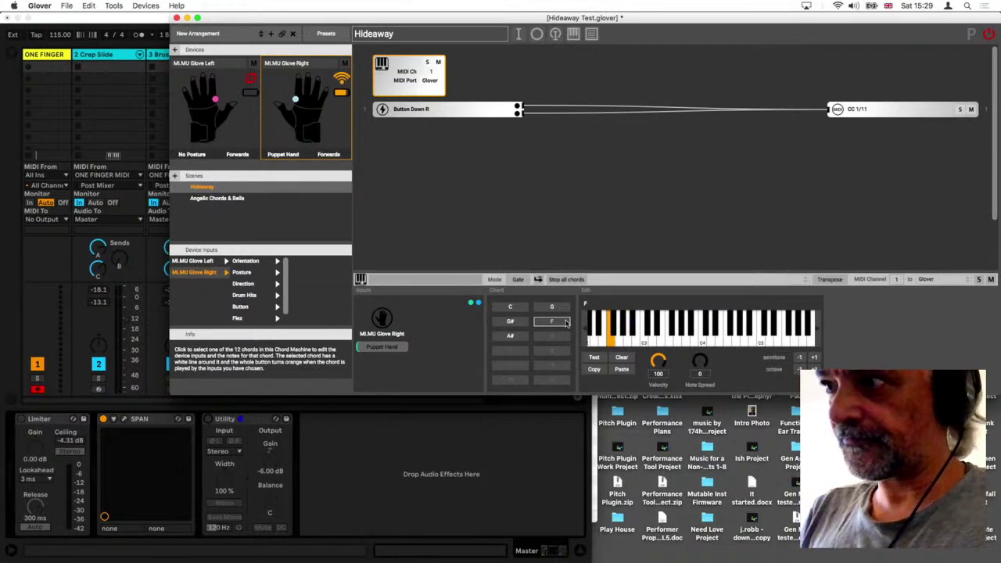
left_click(513, 337)
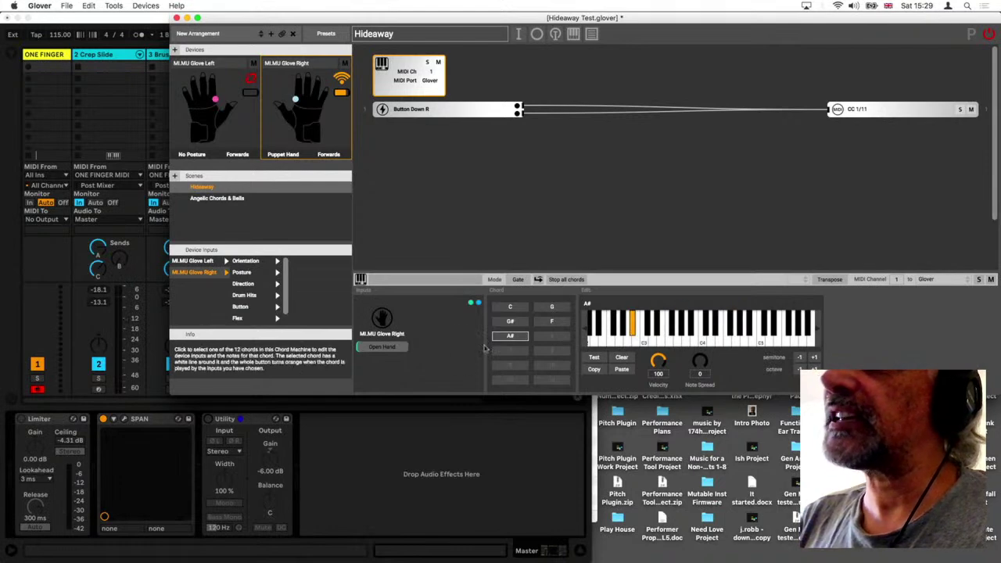
left_click(512, 308)
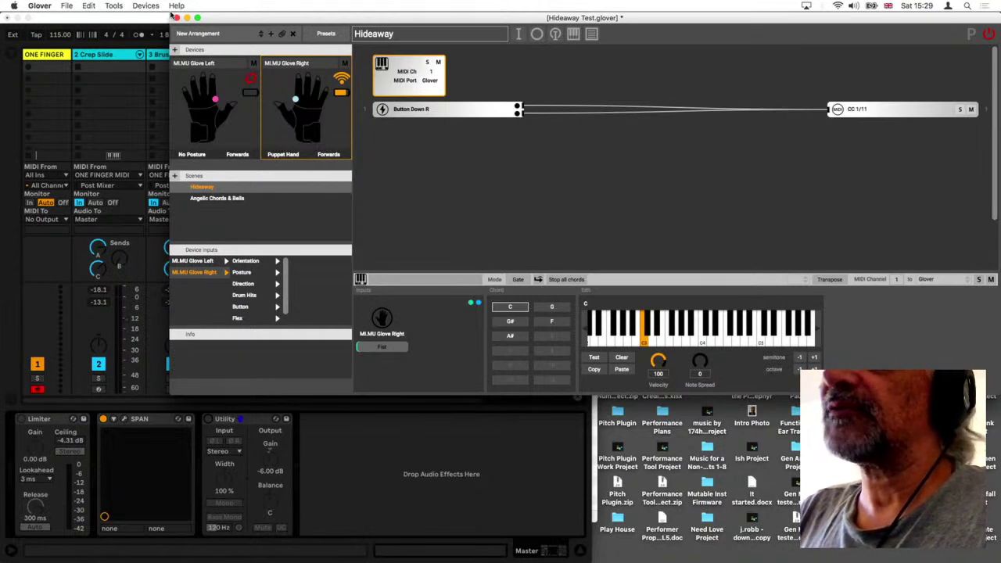
Step: Narrow the Glover window to uncover more of the Live set and bring Live to the front
left_click_drag(171, 16, 356, 18)
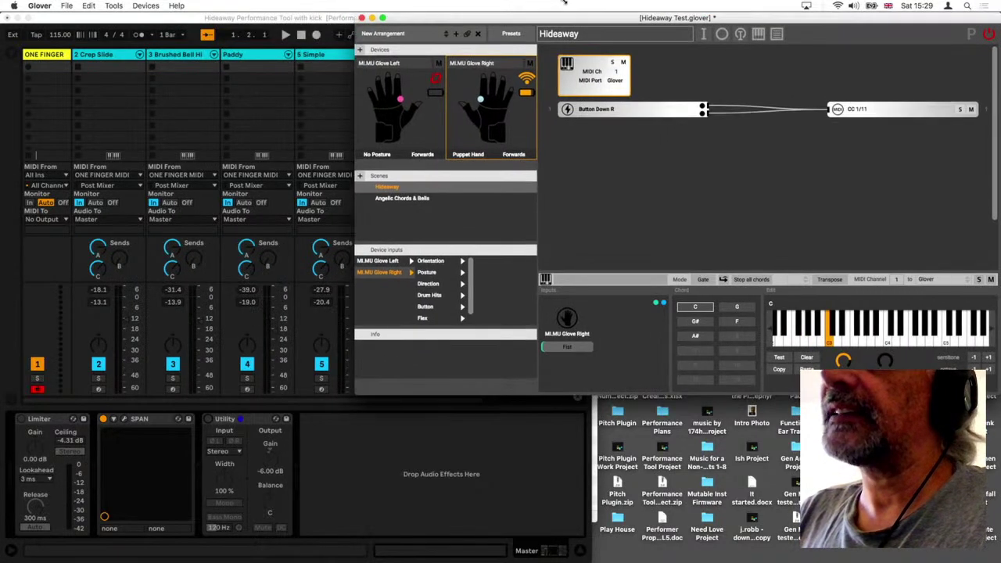
left_click(297, 18)
left_click(359, 495)
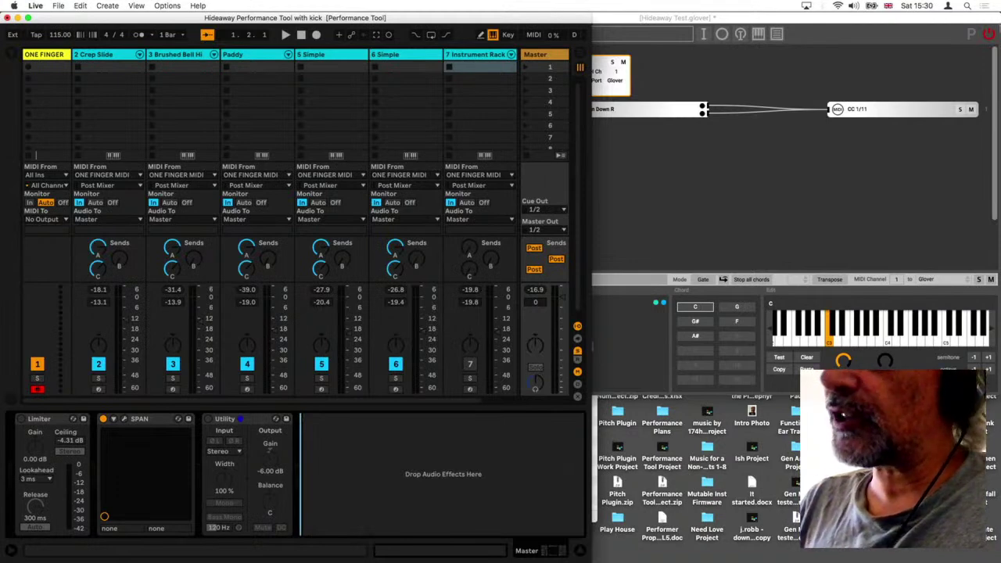
Step: Return to Live, enable the Utility device on the Master track and lower its gain to -12 dB
left_click(953, 23)
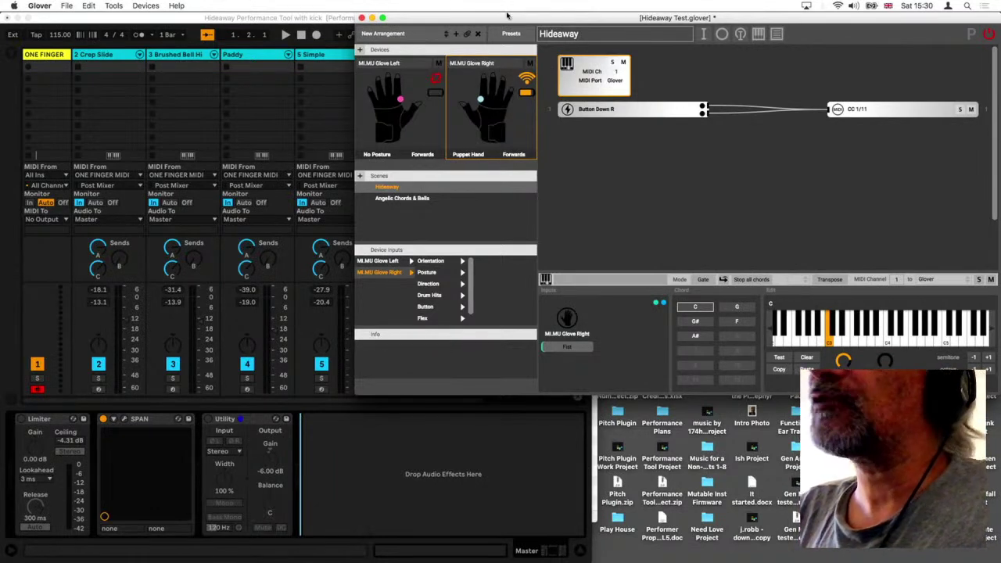
left_click(304, 21)
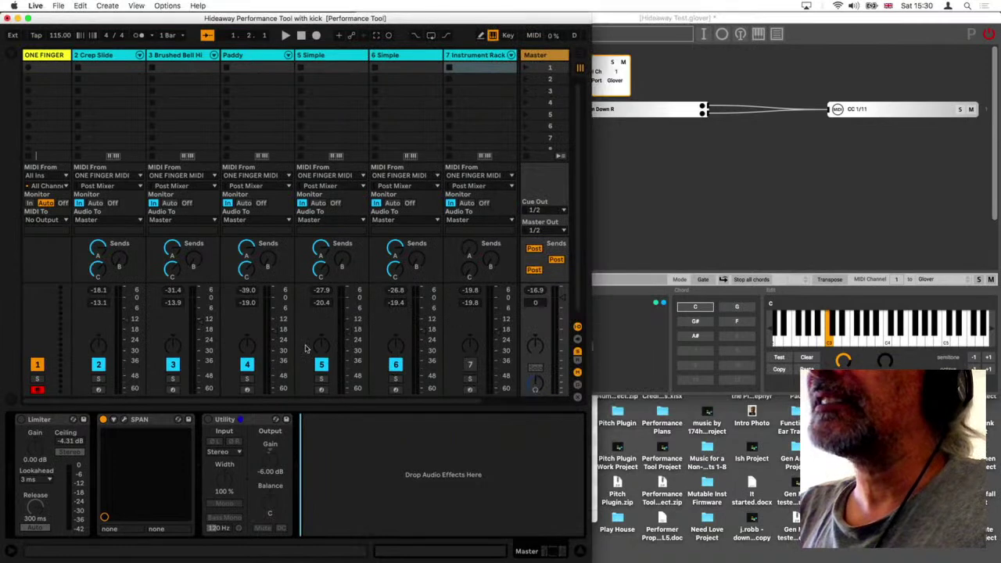
left_click(208, 420)
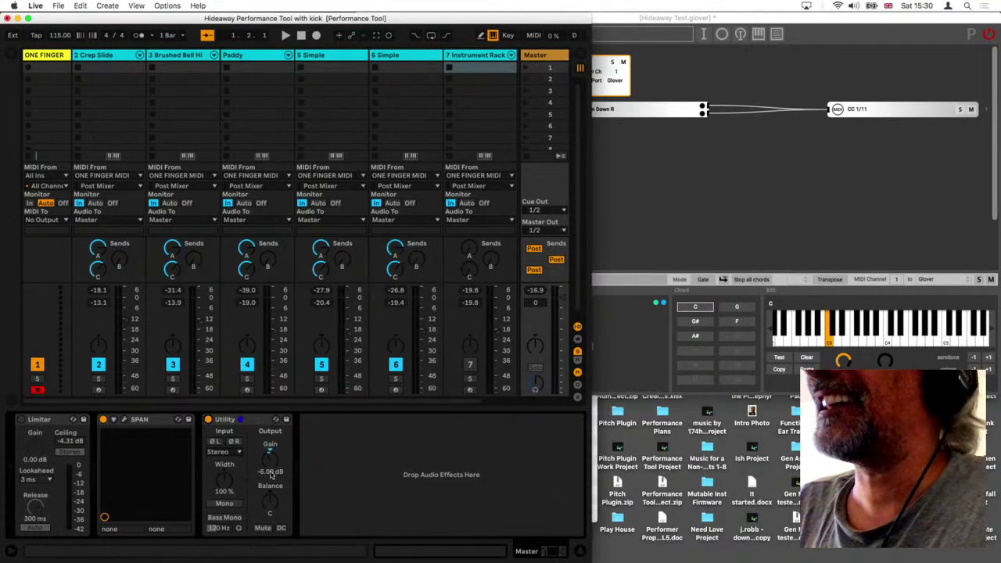
scroll(270, 473, "down", 6)
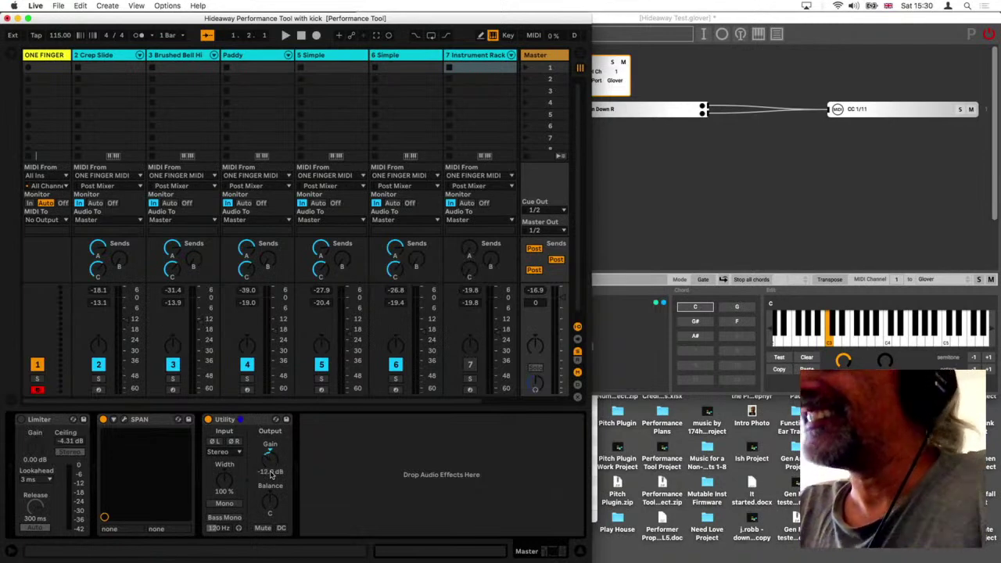
Step: Turn on Glover's output and set the gain of the Master's Utility device in Live to -24 dB
left_click(684, 258)
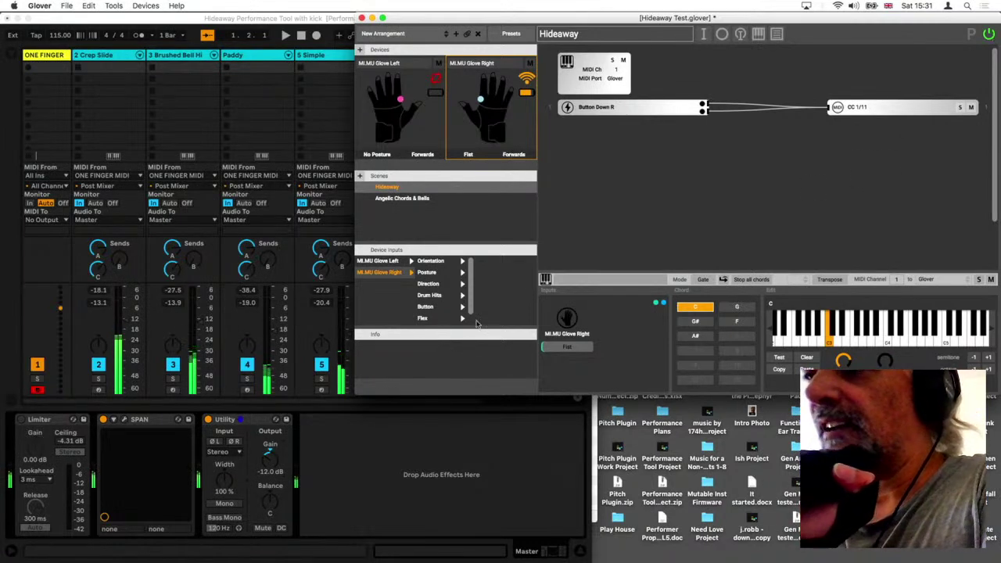
left_click(266, 465)
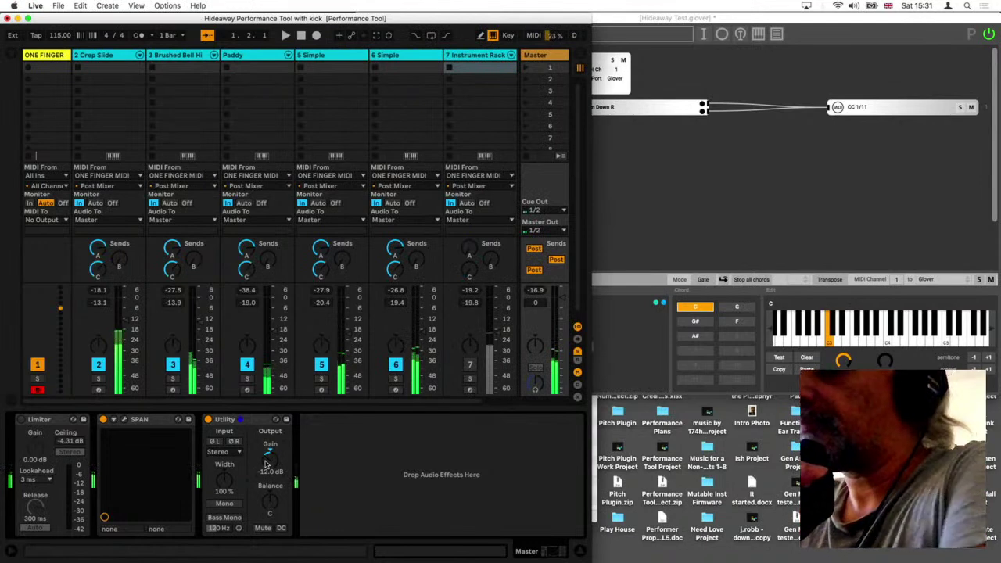
type("-24")
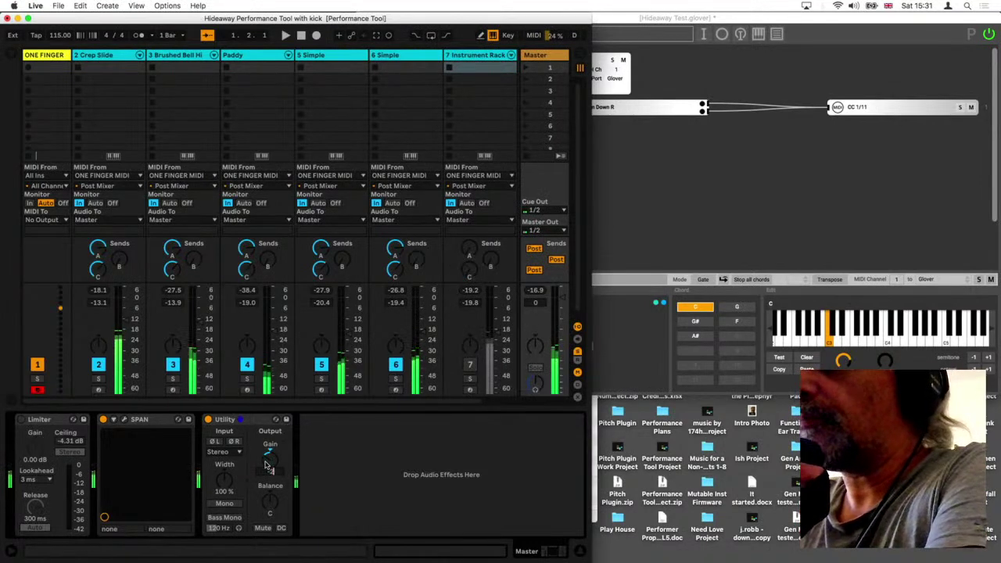
key("Return")
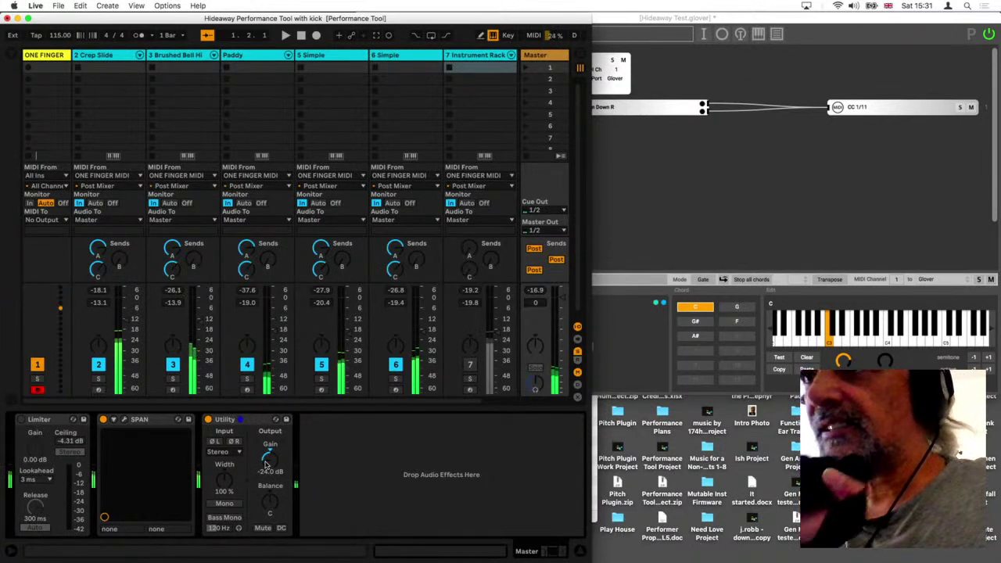
Step: Select the ONE FINGER track in Live and turn off Glover's output to stop the chord from sounding
left_click(44, 56)
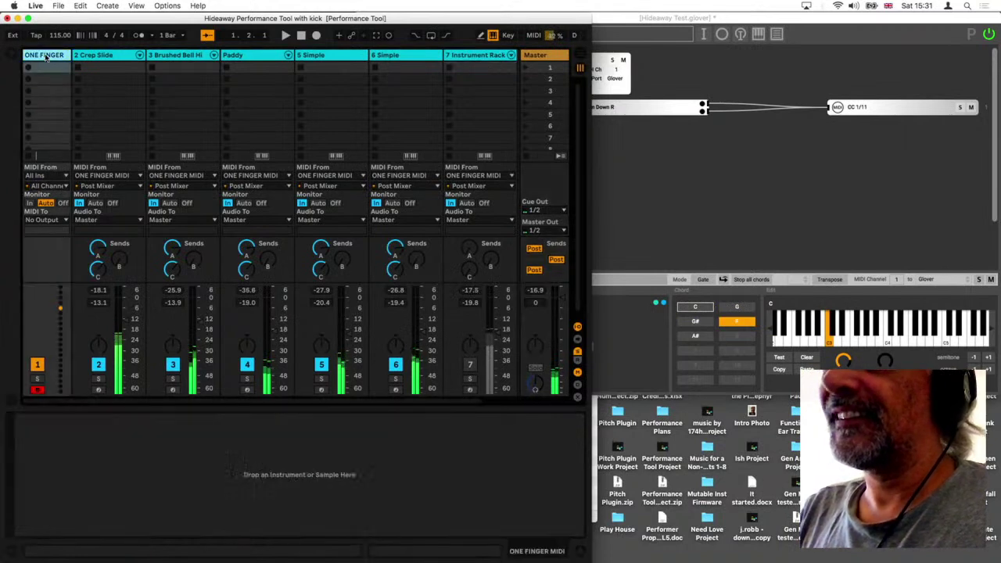
left_click(989, 43)
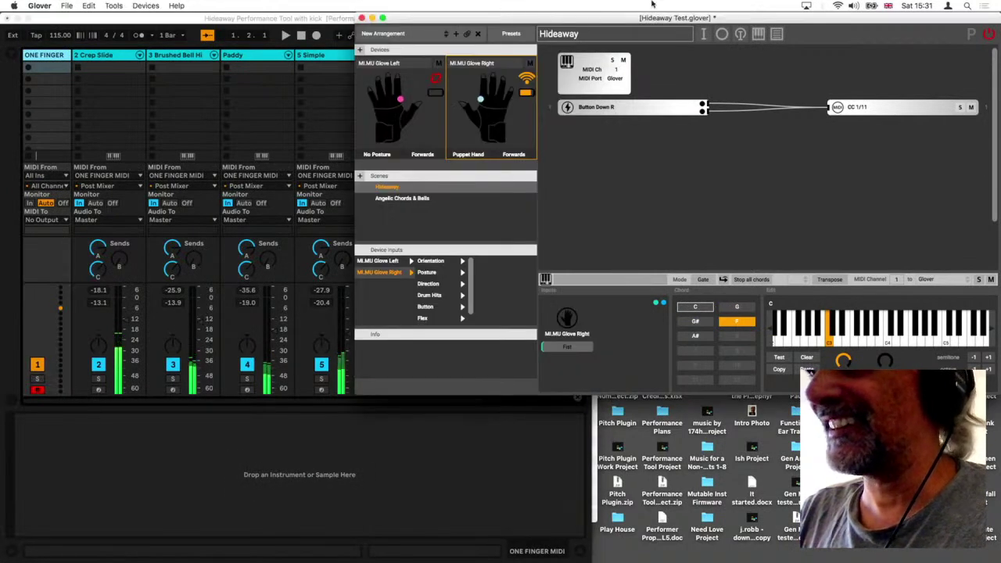
left_click(256, 22)
key("space")
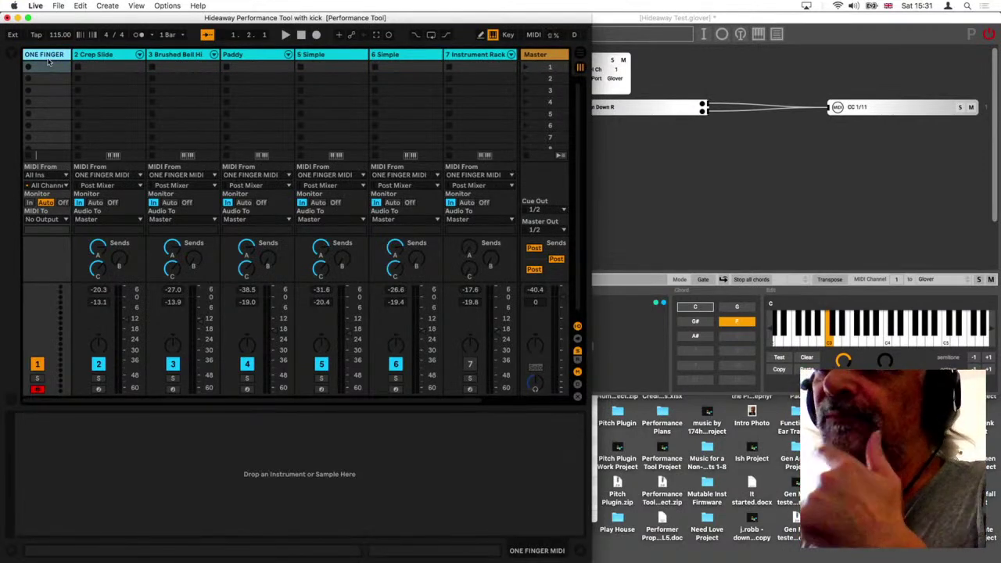
Step: Solo the ONE FINGER and 2 Crep Slide tracks in Live and turn on Glover's output to hear that instrument alone
left_click(118, 63)
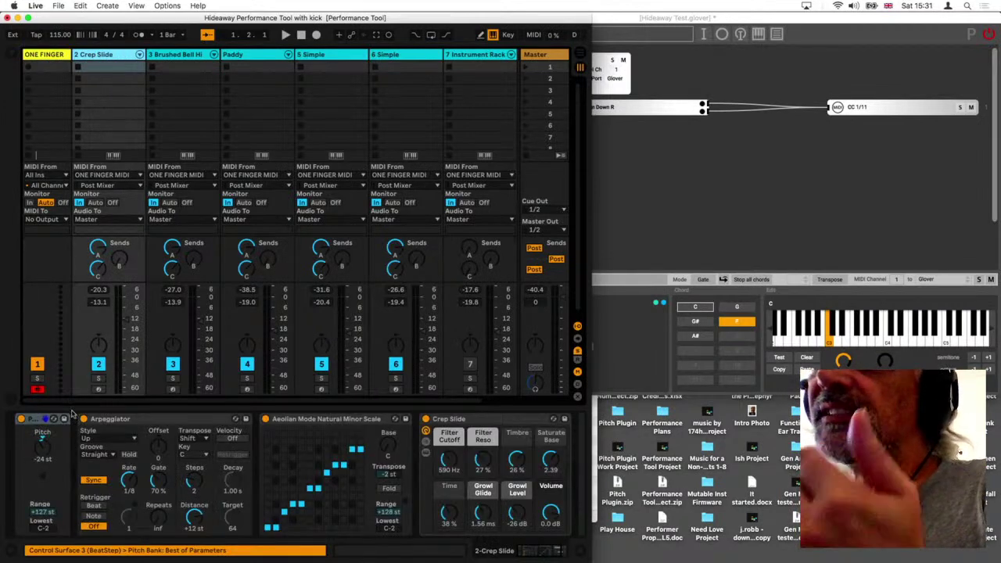
left_click(98, 379)
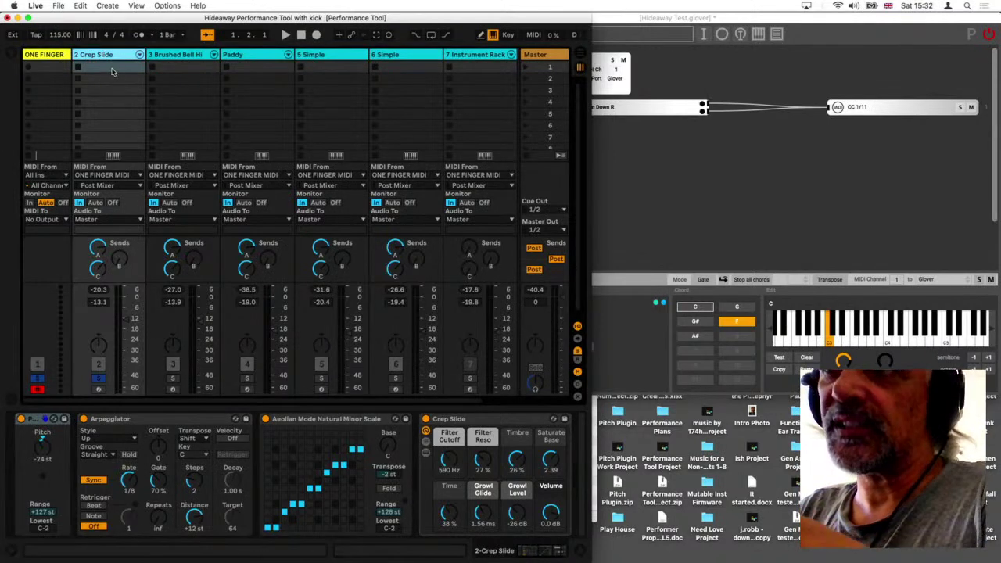
left_click(989, 35)
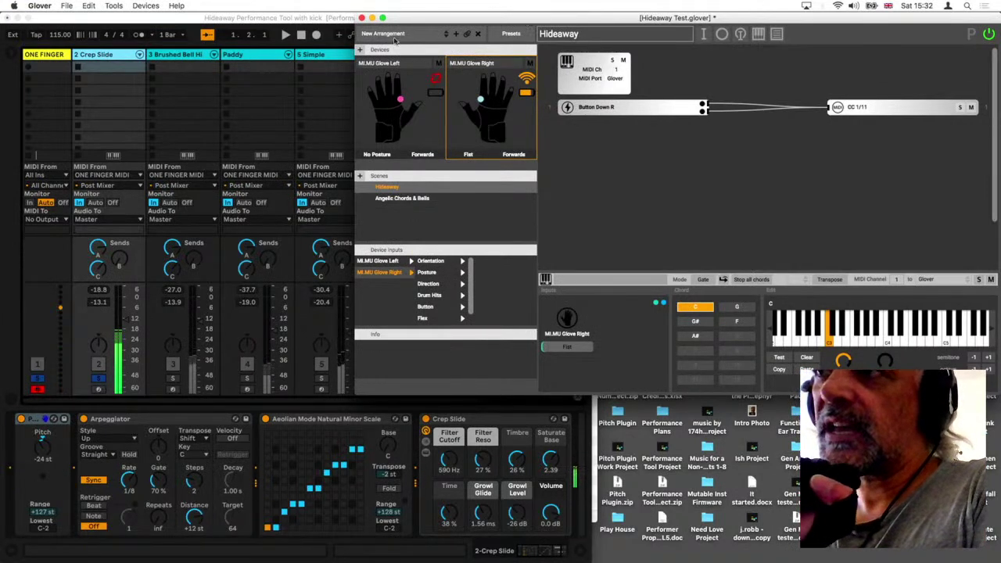
left_click(304, 20)
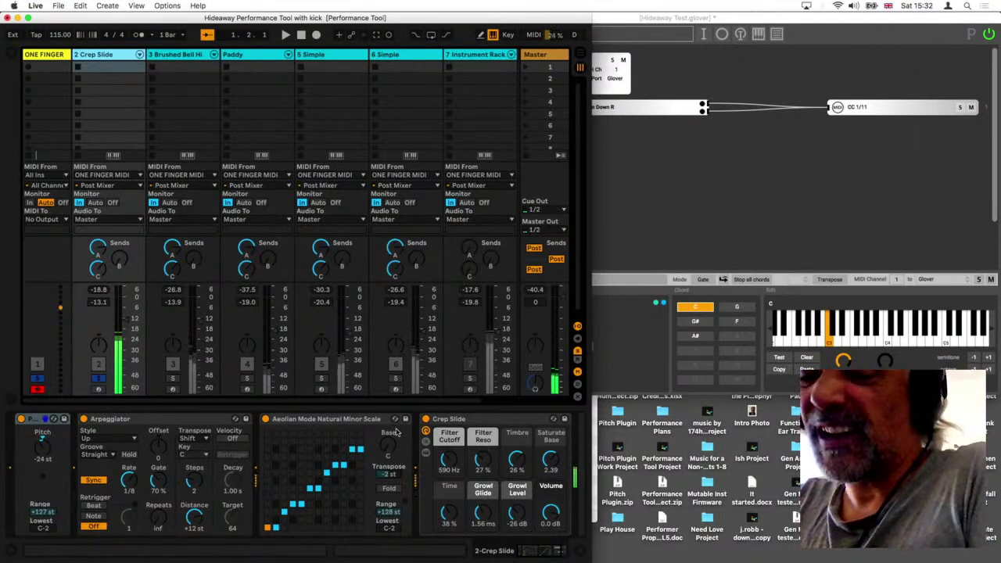
Step: Solo and select the 3 Brushed Bell Hits track and compare its MIDI Effect Rack with the Chain Selector at 0 and at 1
left_click(173, 381)
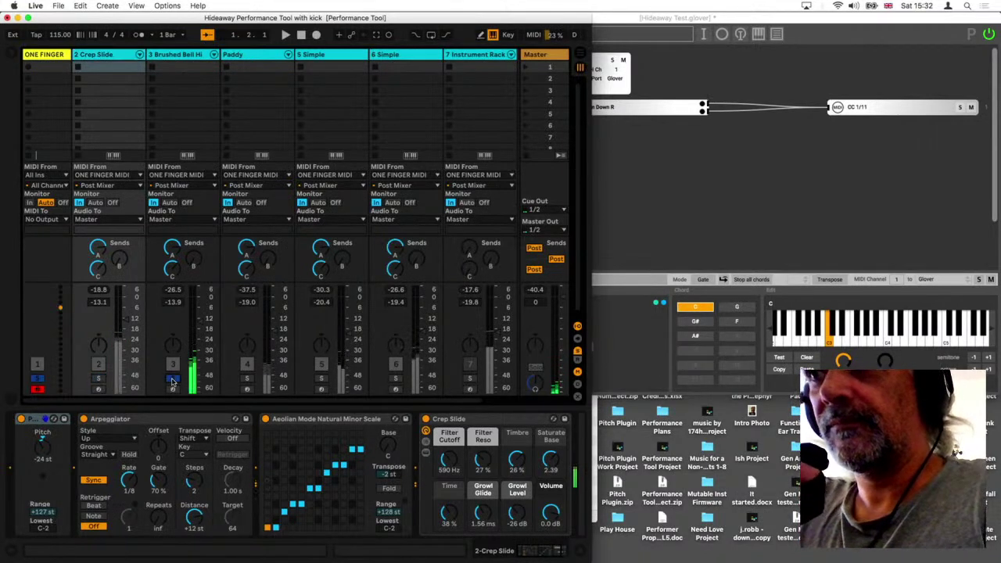
left_click(179, 56)
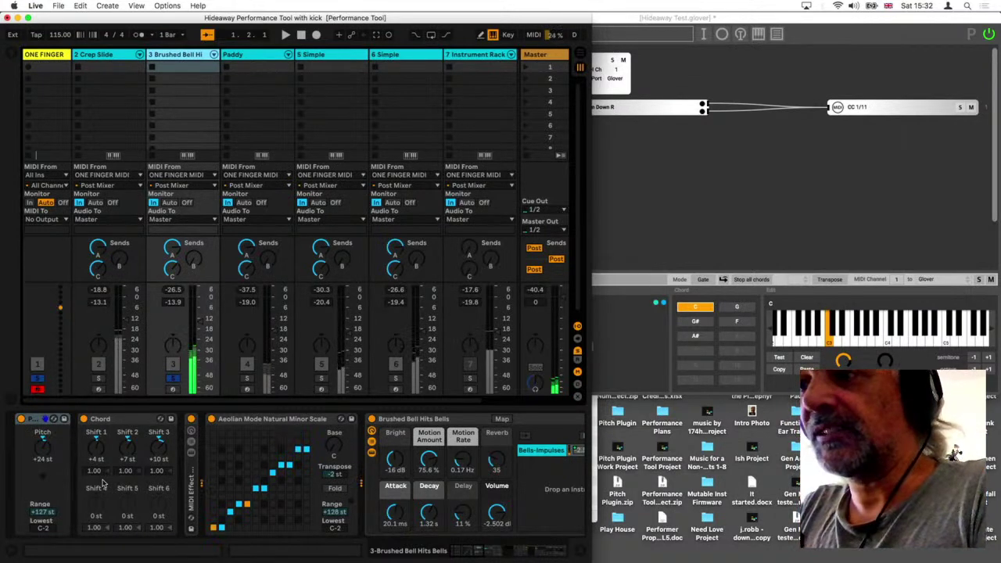
double_click(190, 466)
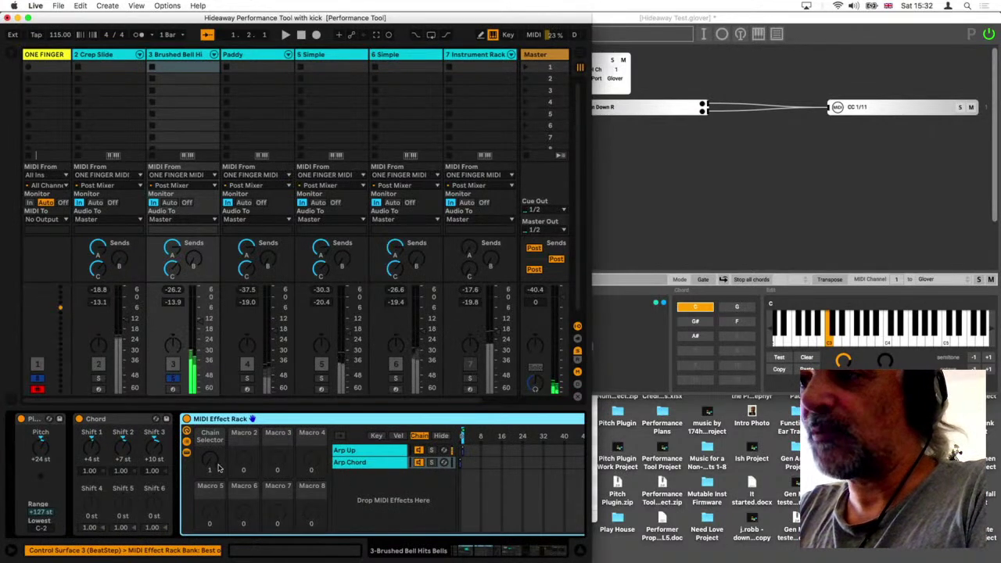
left_click_drag(213, 467, 212, 470)
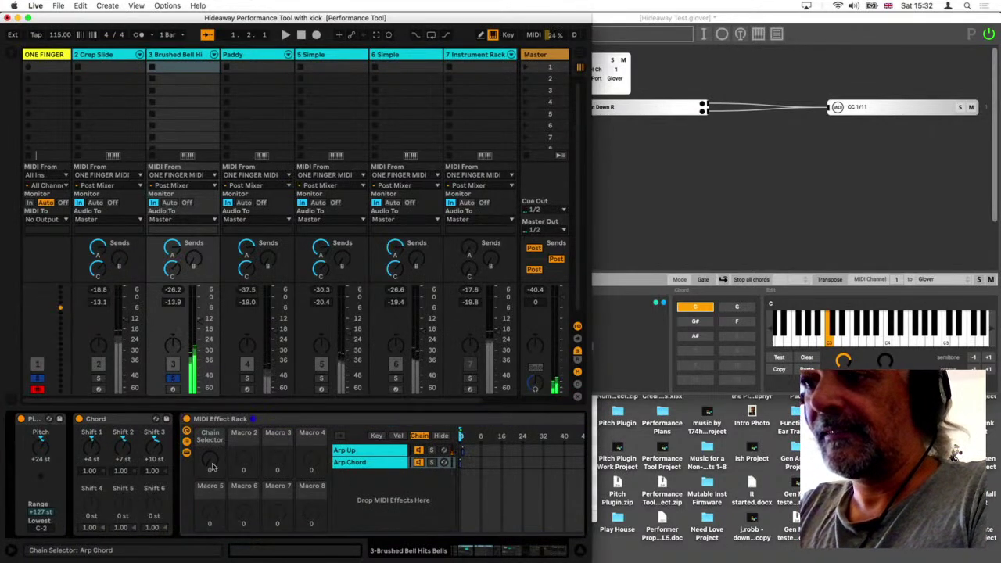
left_click_drag(213, 467, 212, 468)
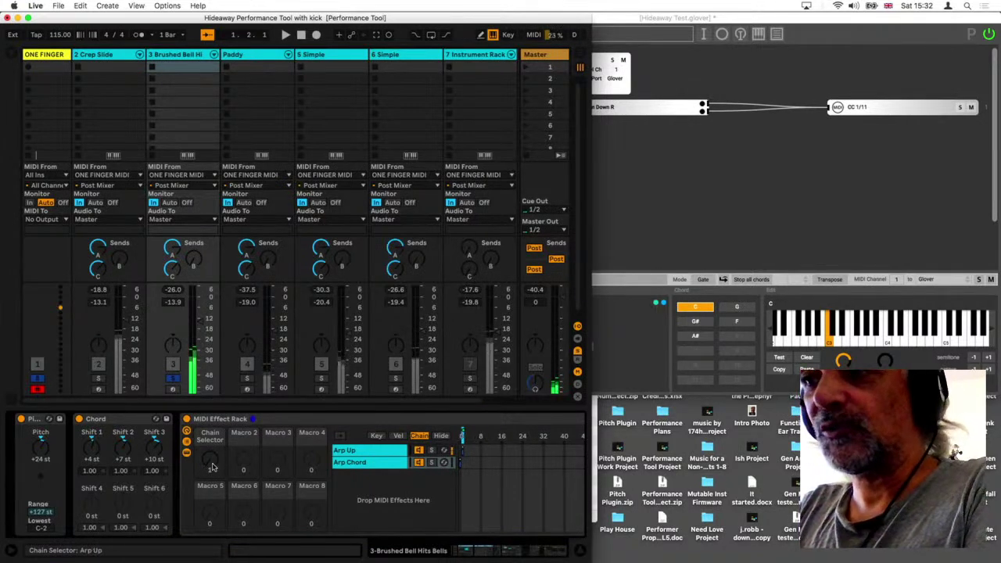
double_click(210, 420)
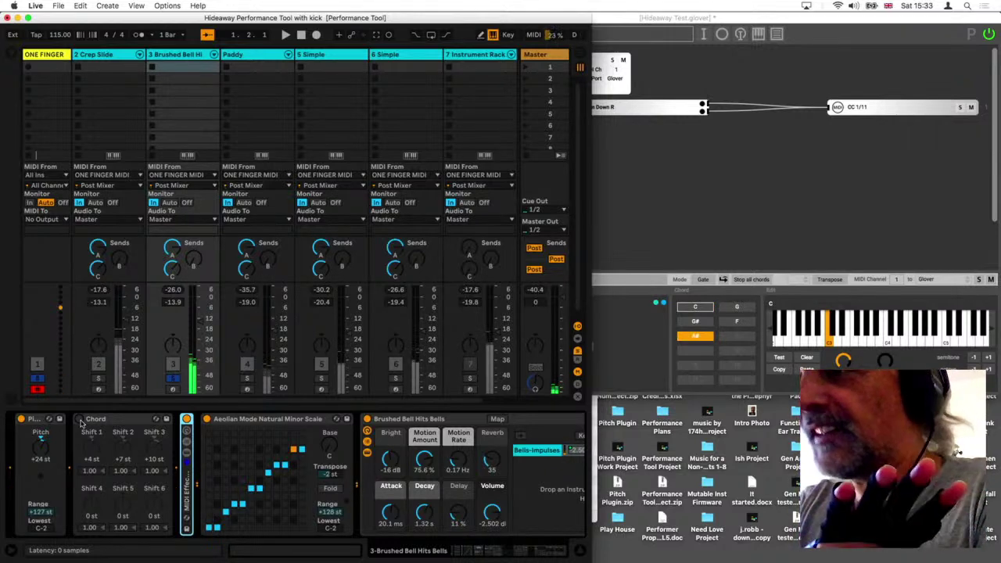
Step: Solo the Paddy and 5 Simple tracks in turn and show 5 Simple's devices in a widened Live window
left_click(172, 379)
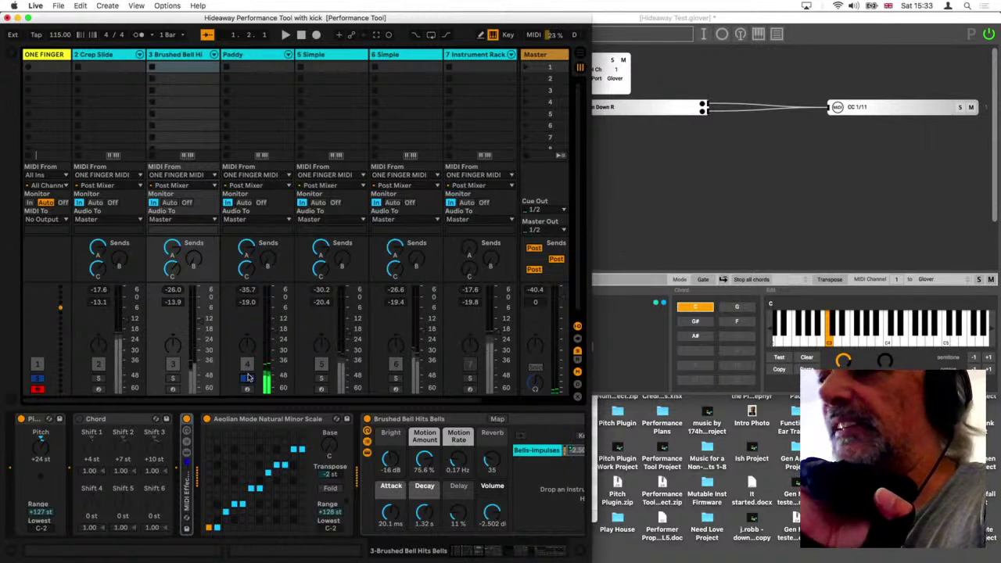
left_click(321, 379)
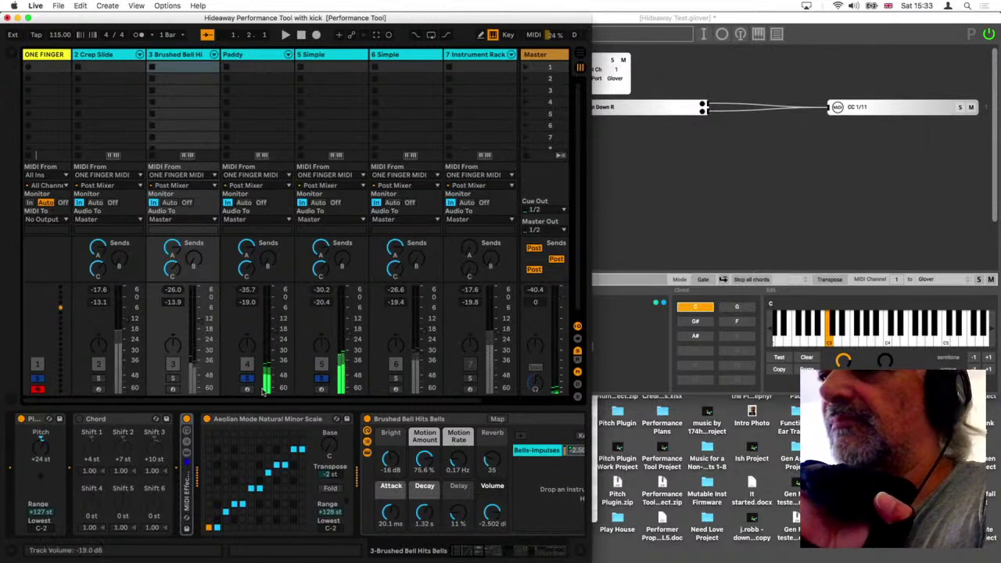
left_click(320, 60)
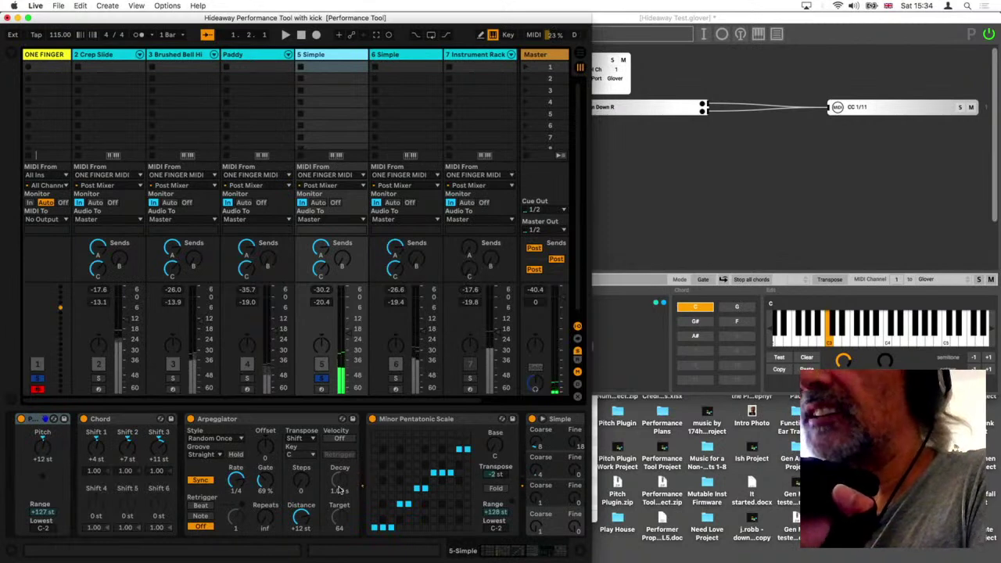
left_click_drag(591, 558, 673, 557)
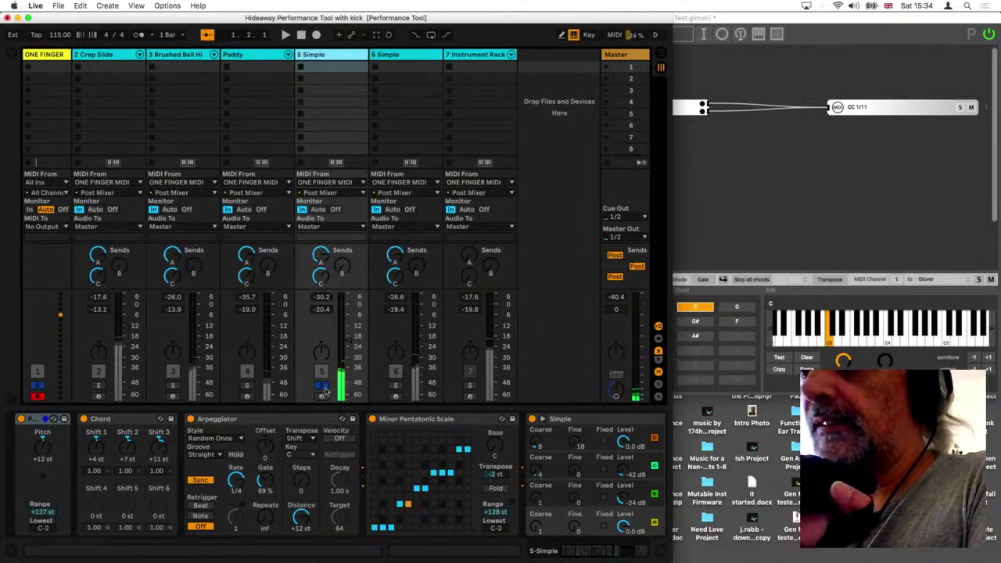
Step: Solo the 6 Simple track and set its Arpeggiator's Gate to 56 %
left_click(396, 385)
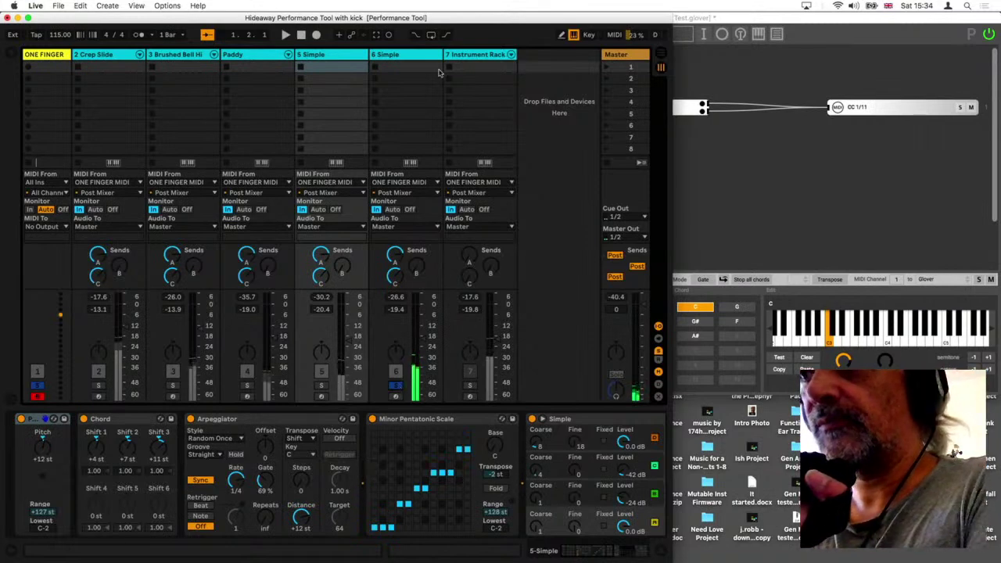
left_click(407, 58)
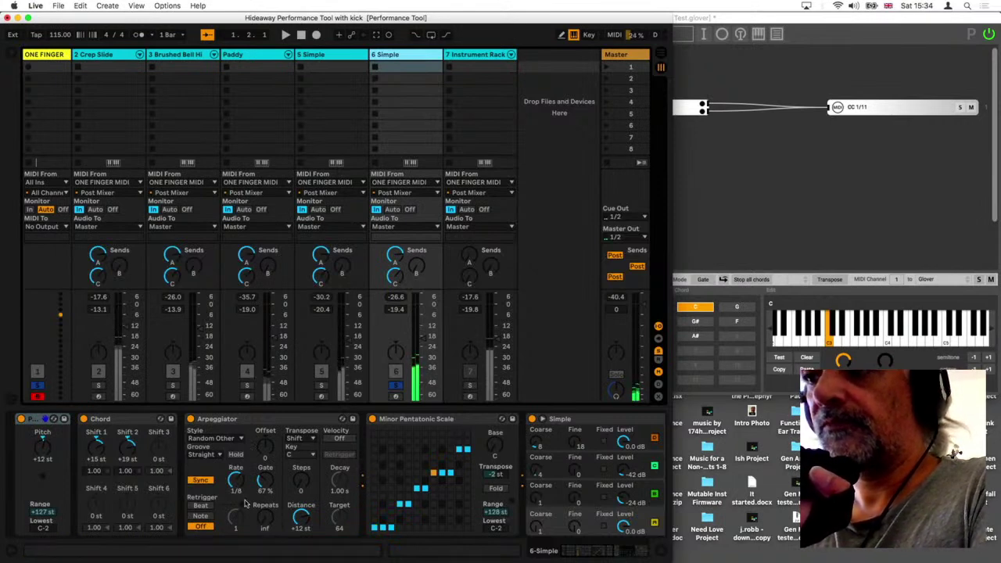
mouse_move(265, 480)
left_mouse_down()
mouse_move(265, 520)
mouse_move(265, 488)
left_mouse_up()
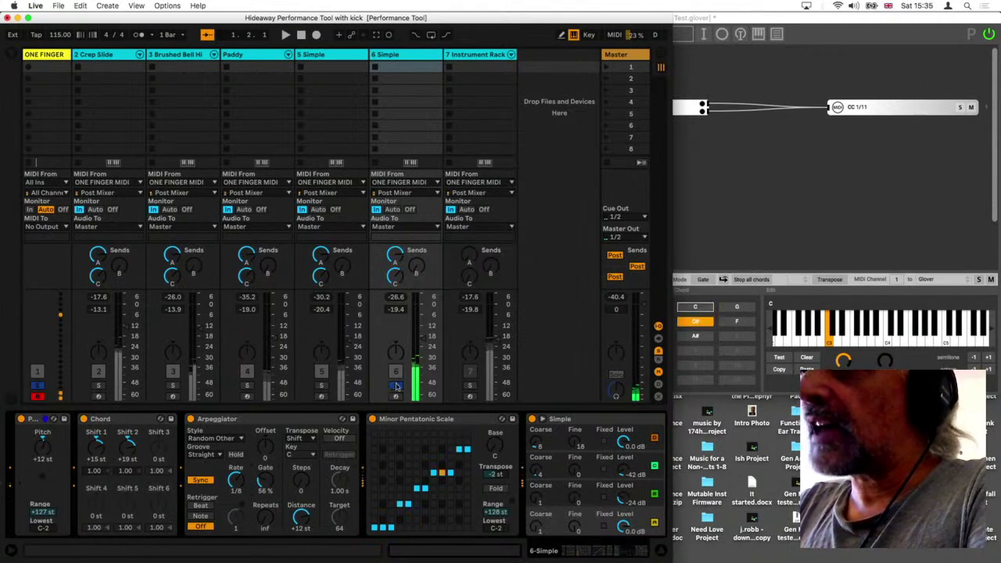
Step: Solo the 7 Instrument Rack track and select the first Arpeggiator in its device chain
left_click(470, 385)
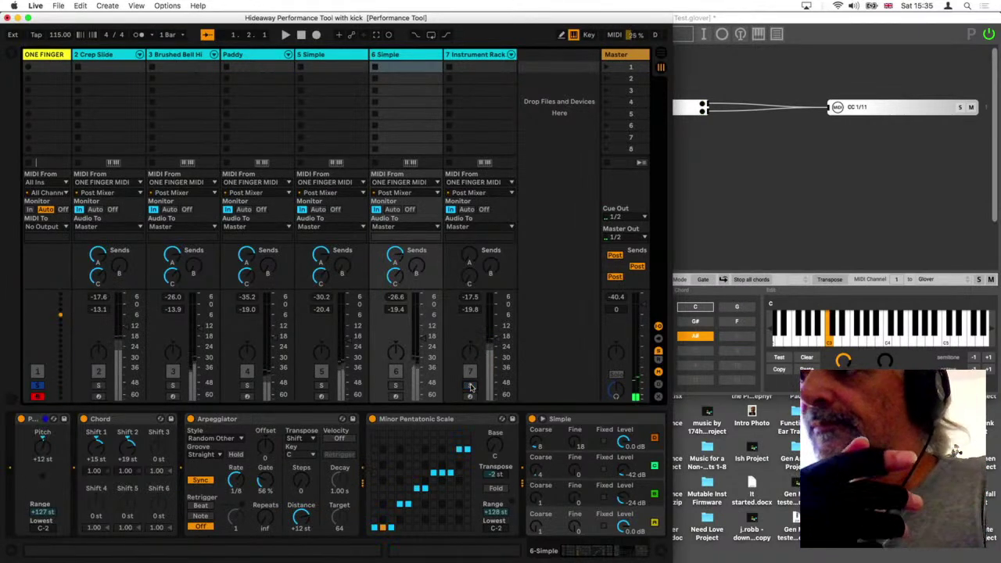
left_click(35, 386)
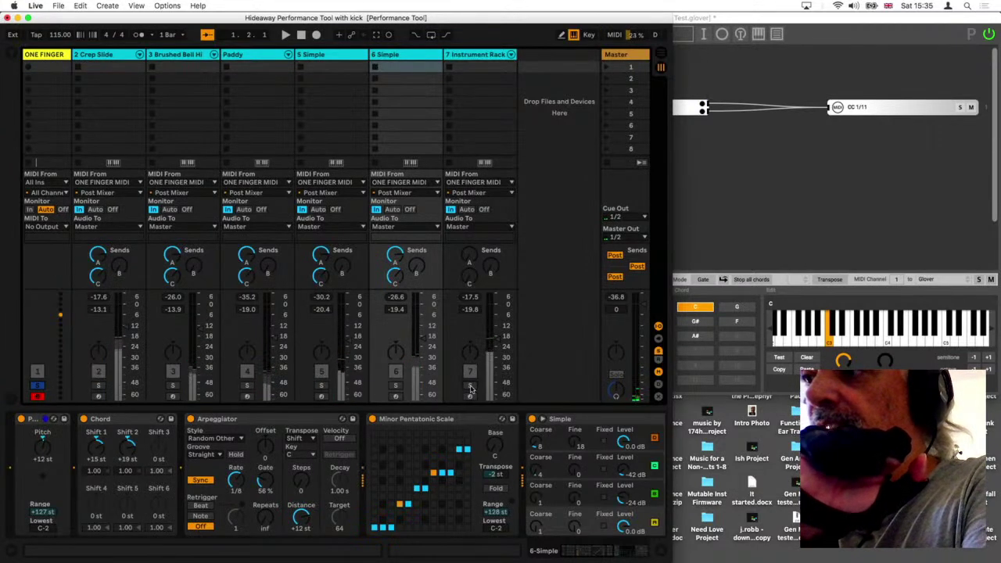
left_click(475, 55)
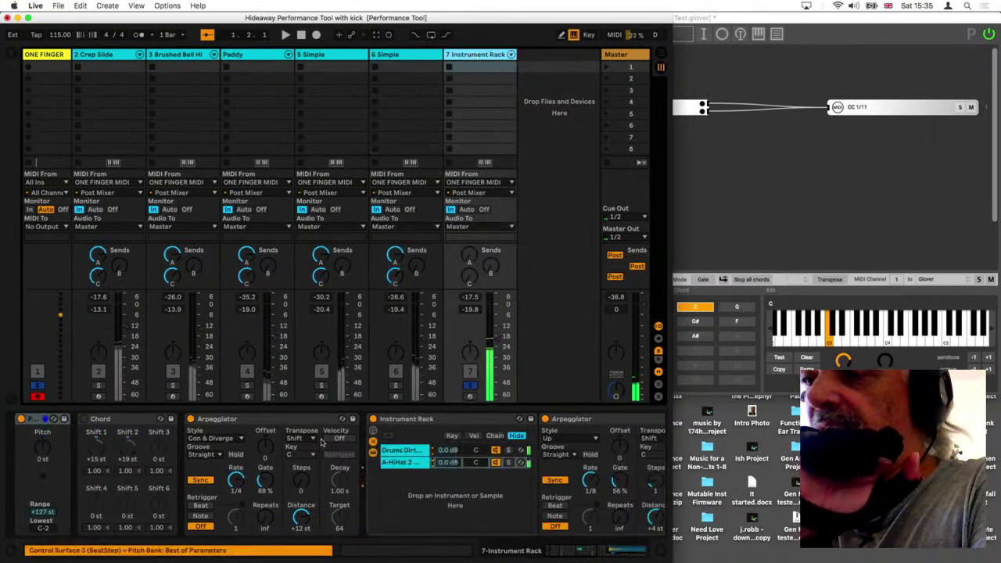
left_click(230, 426)
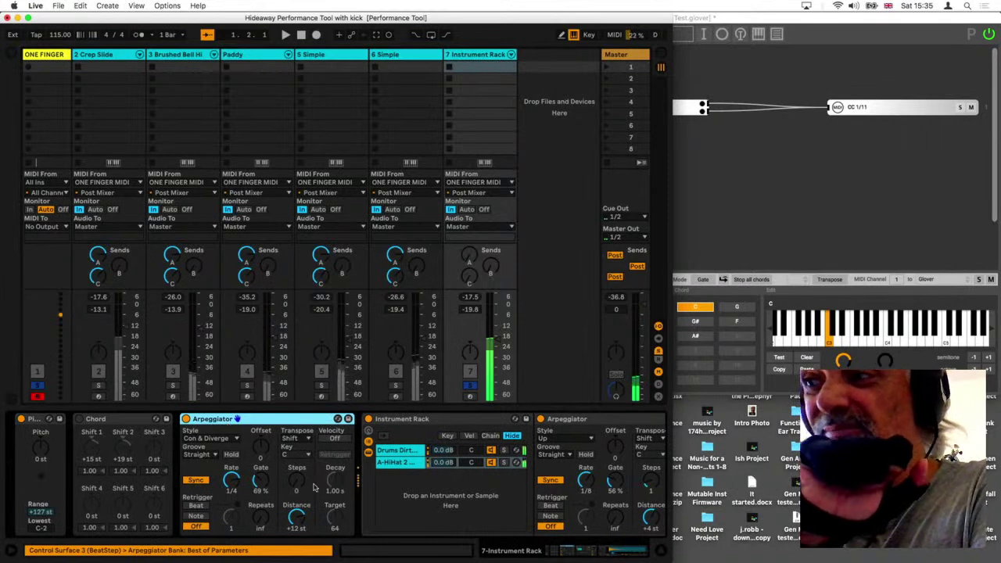
Step: Raise the A-HiHat 2 chain's volume in the Instrument Rack to 4.0 dB
left_click(399, 463)
left_click(449, 462)
left_click_drag(449, 462, 450, 457)
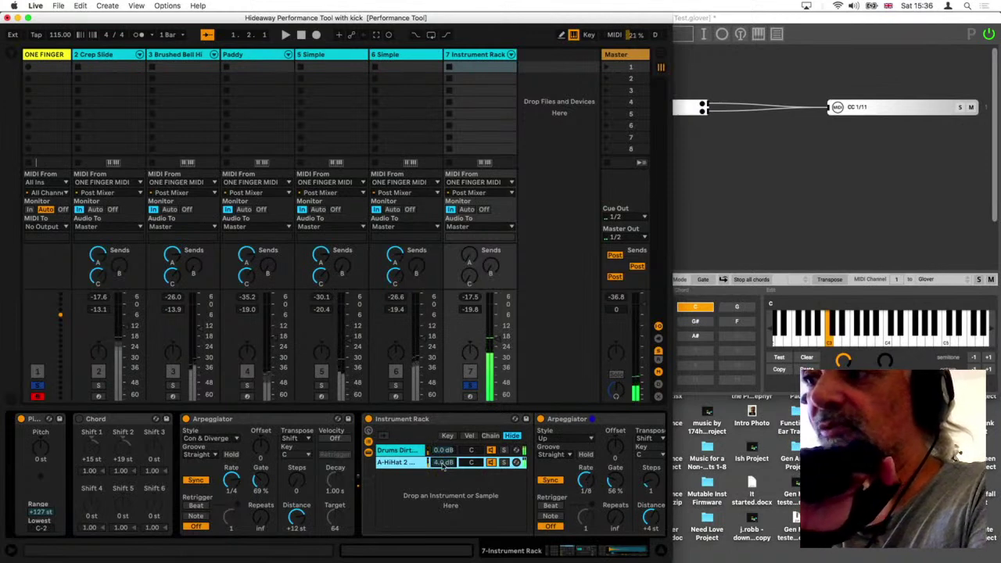
Step: Clear the solos on the 7 Instrument Rack and ONE FINGER tracks and stop the transport so the gloves play all instruments
left_click(471, 386)
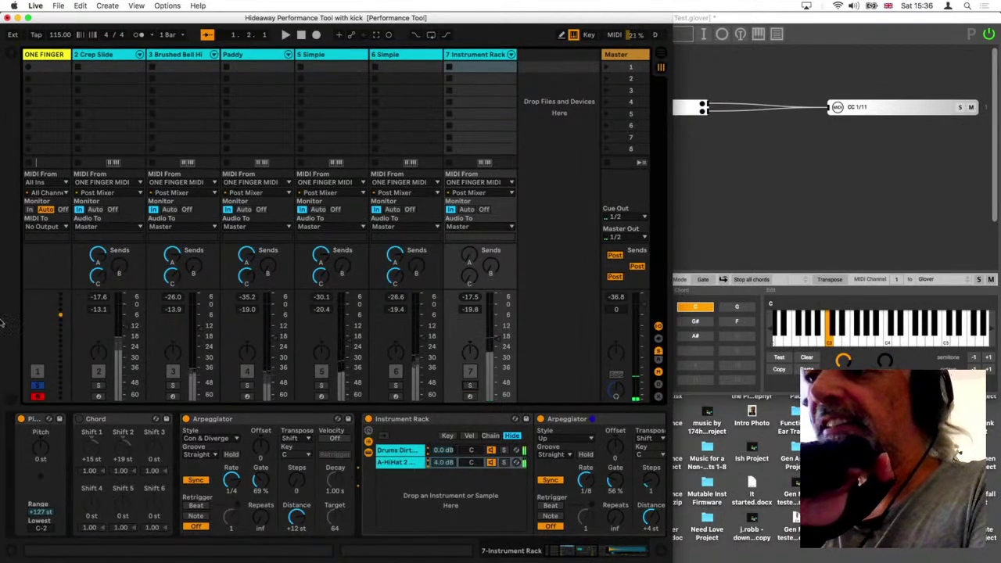
left_click(37, 385)
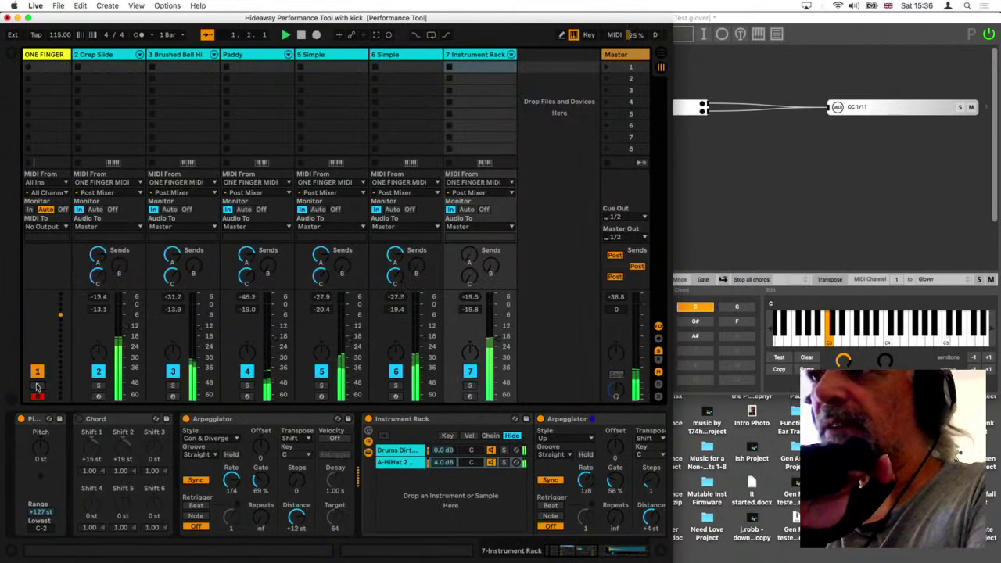
left_click(37, 385)
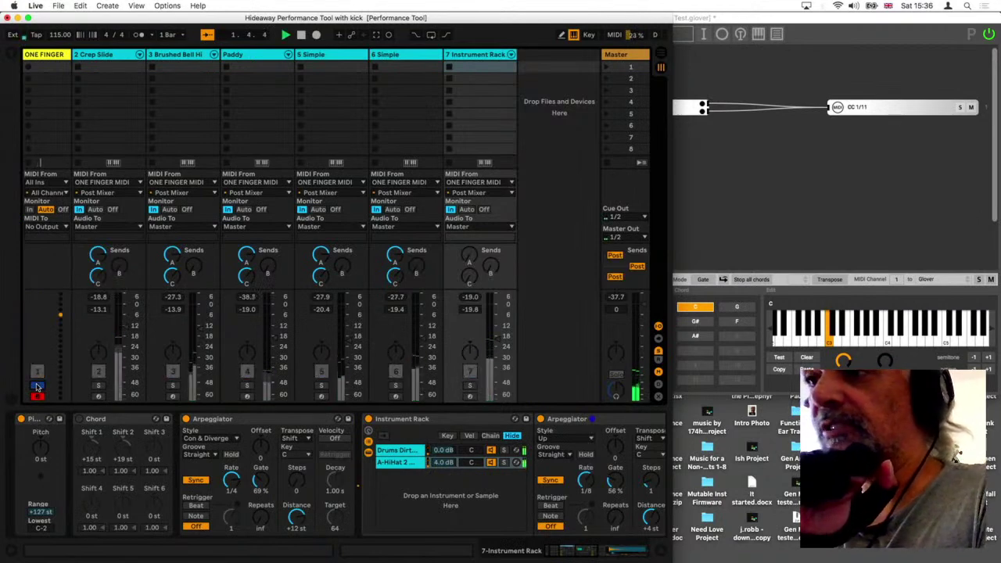
left_click(301, 36)
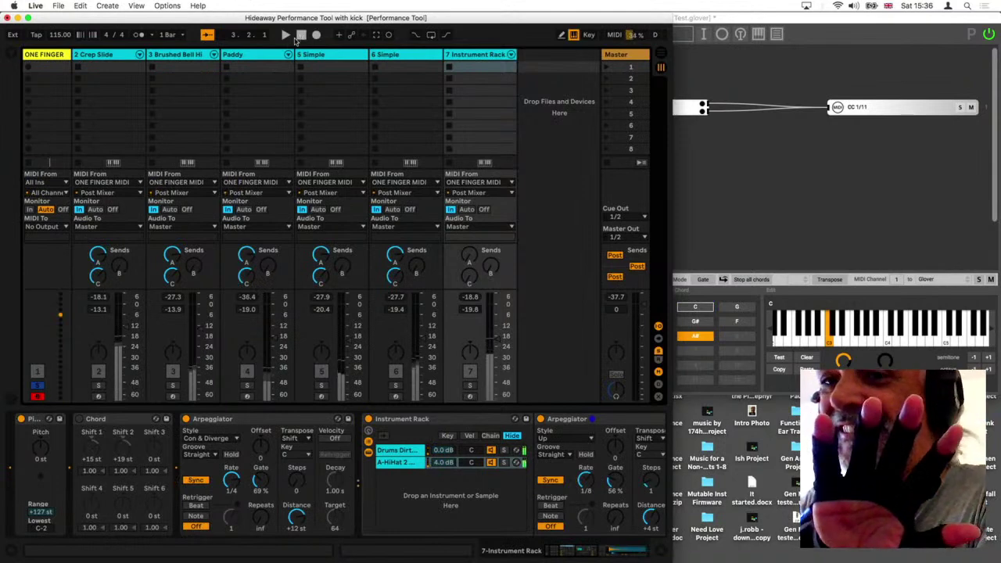
left_click(35, 386)
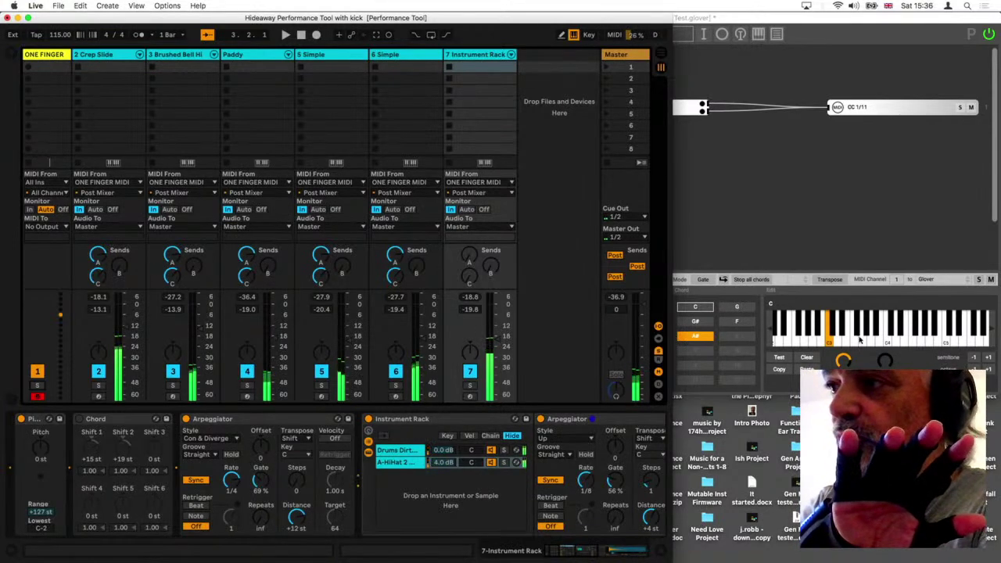
Step: Switch to Glover and select the G# chord in the Hideaway scene's chord machine
left_click(720, 226)
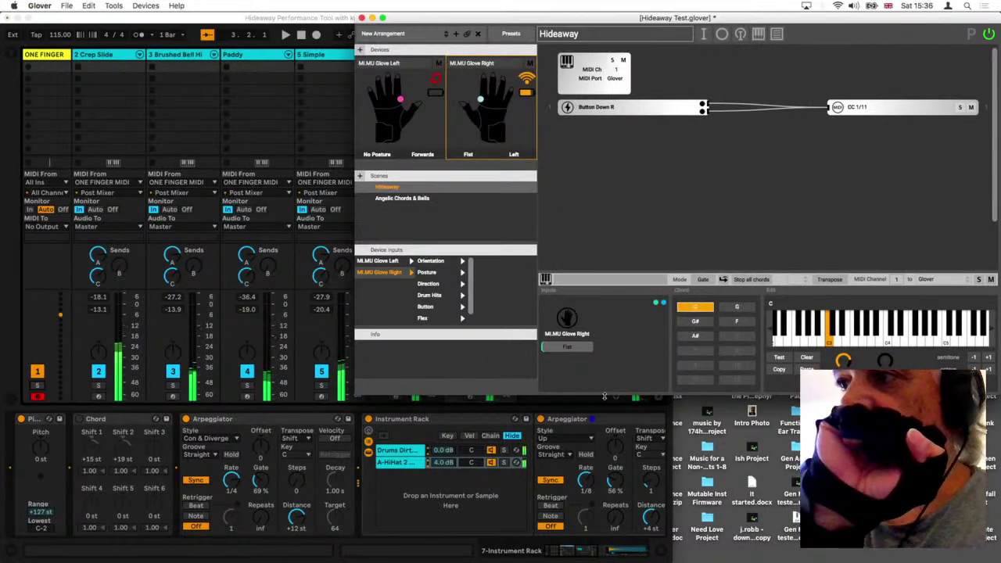
left_click(704, 323)
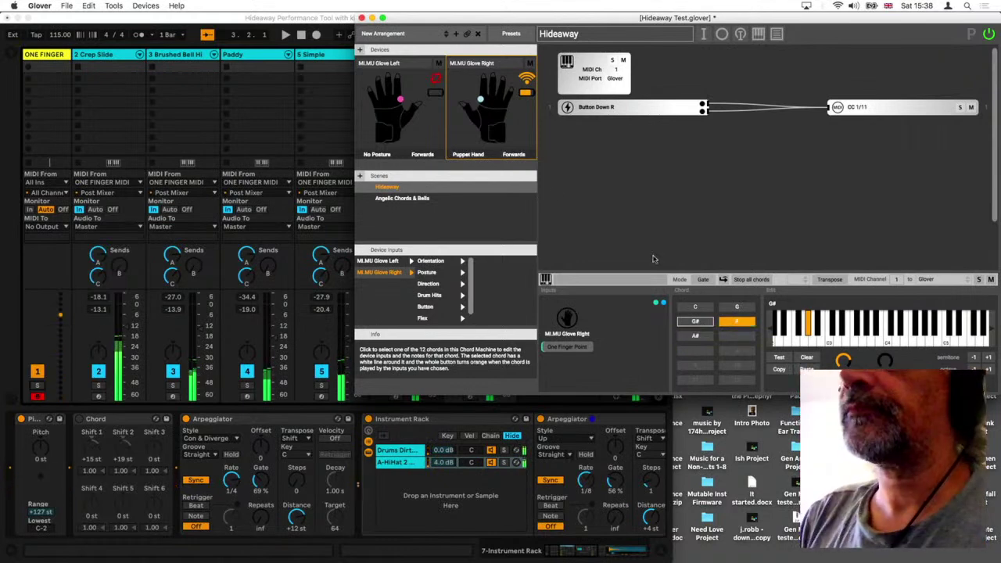
Step: Return to Live and bypass the Master's Utility device while performing with all tracks, switching it back on when done
left_click(309, 19)
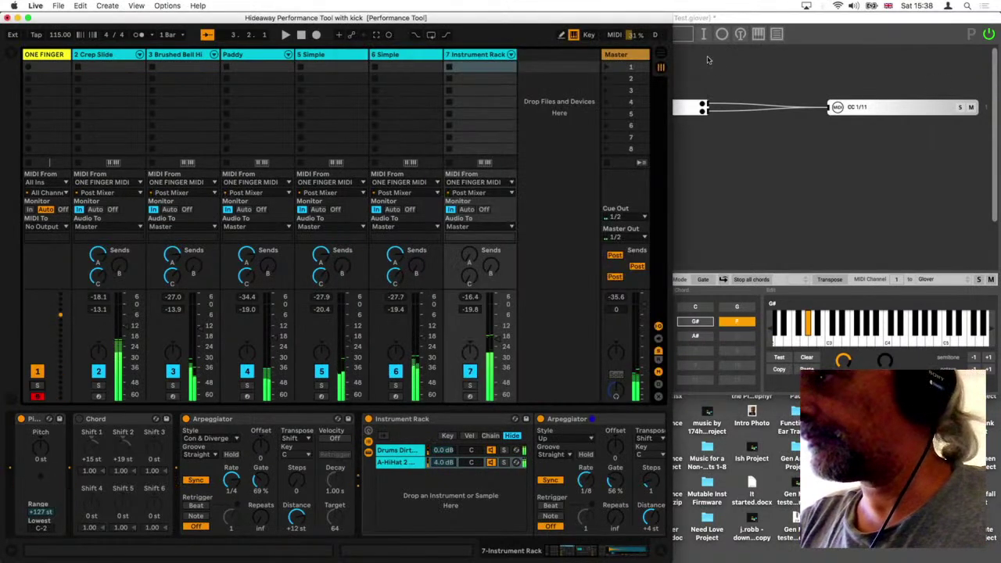
left_click(620, 55)
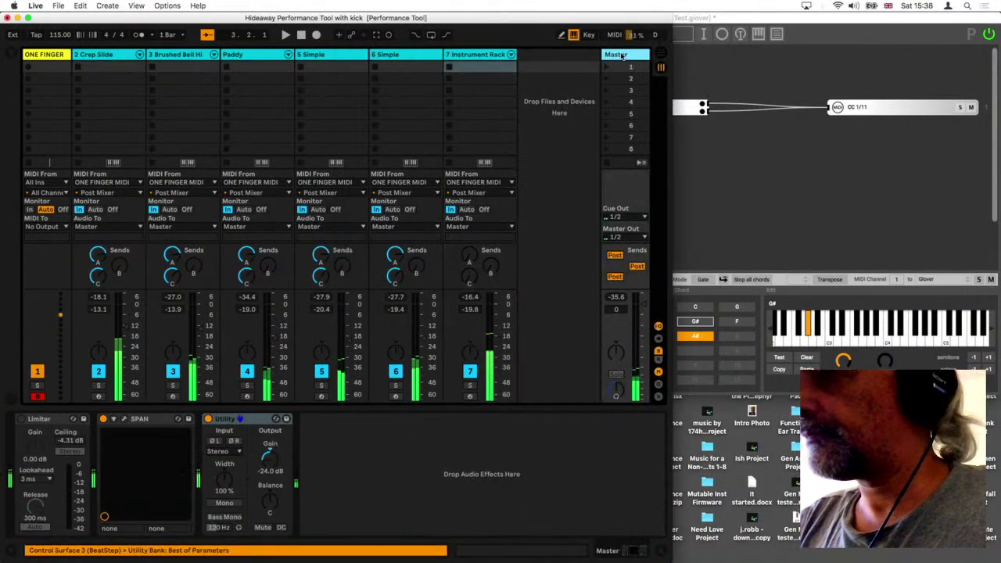
left_click(208, 420)
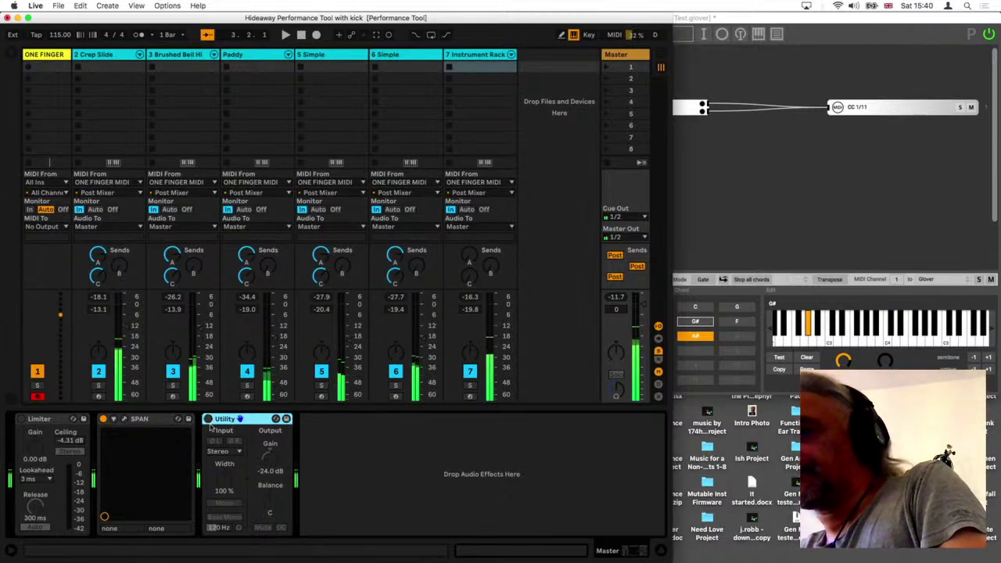
left_click(207, 419)
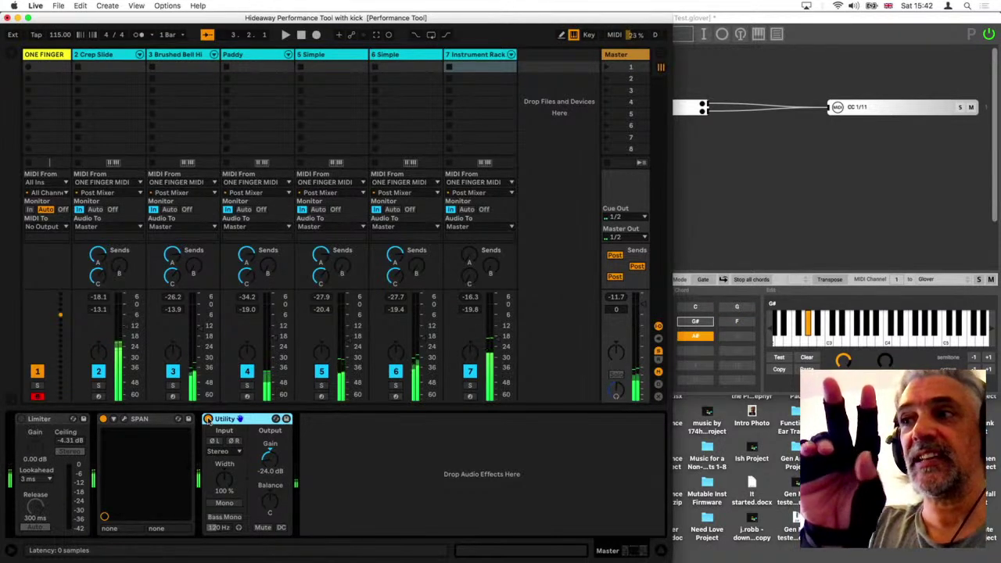
Step: Switch to Glover, open the right glove's settings, add two training examples to the Two posture and save the posture set
left_click(833, 182)
left_click(496, 135)
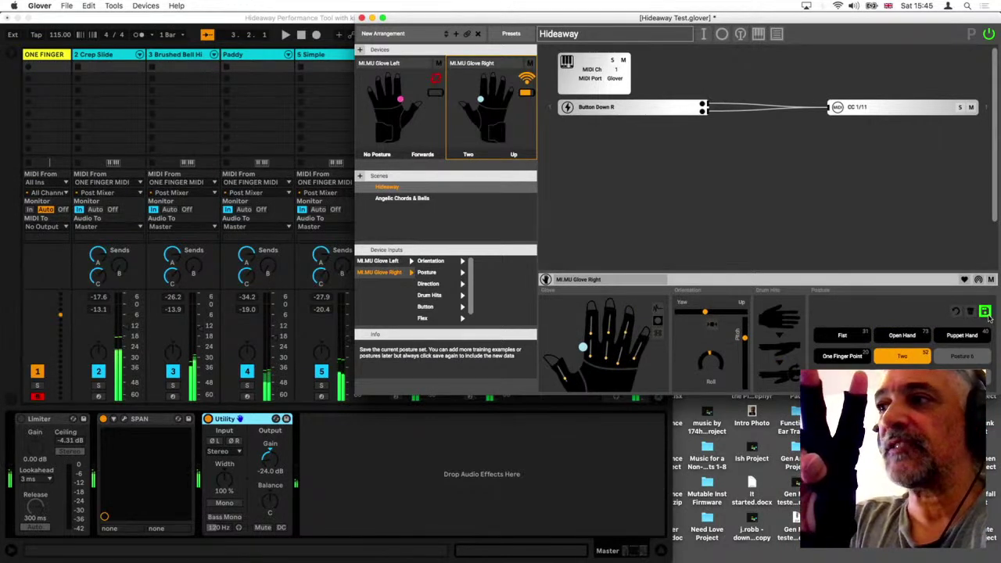
left_click(986, 311)
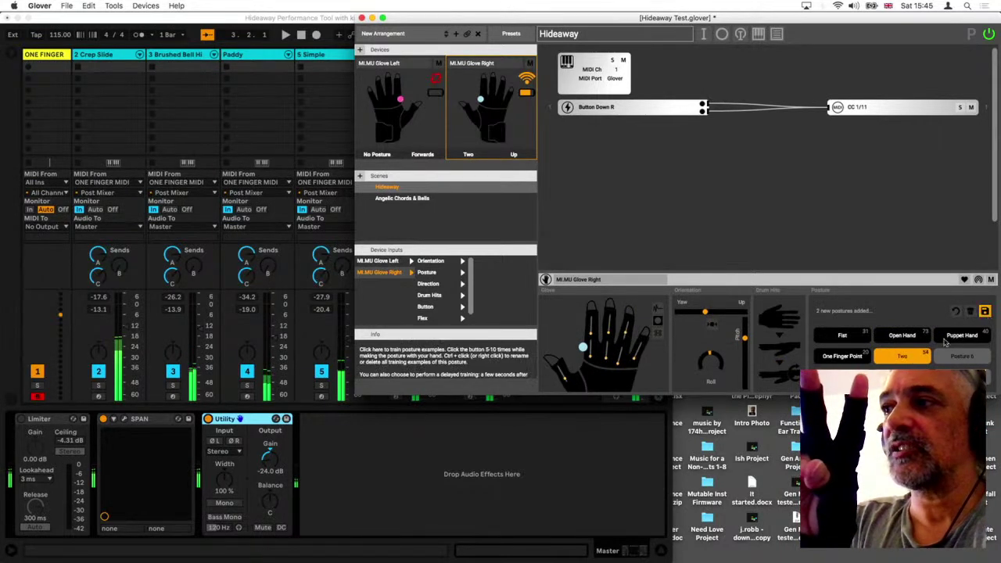
left_click(985, 312)
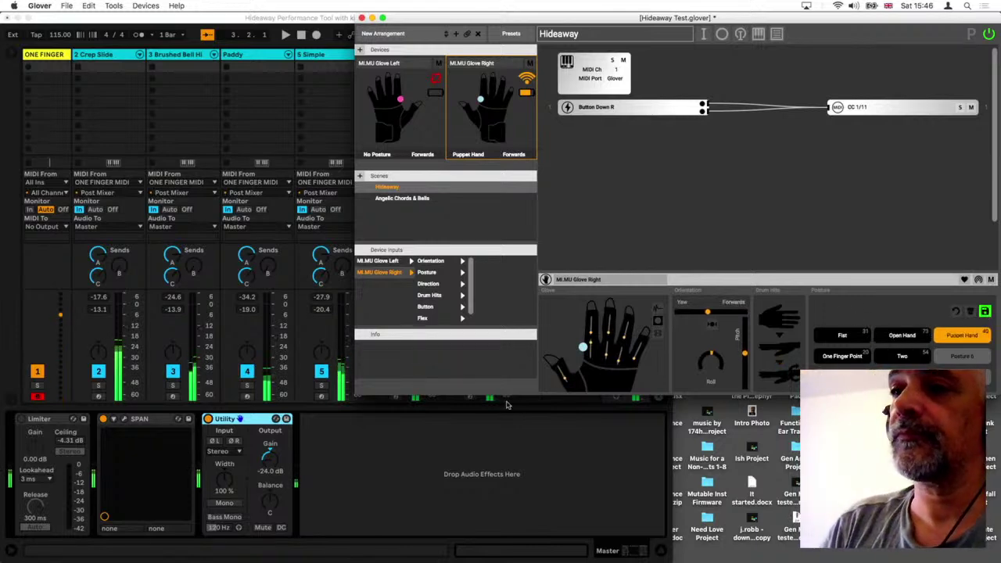
Step: Switch to Live and turn the Master's Utility device off for another glove performance, re-enabling it when finished
left_click(209, 420)
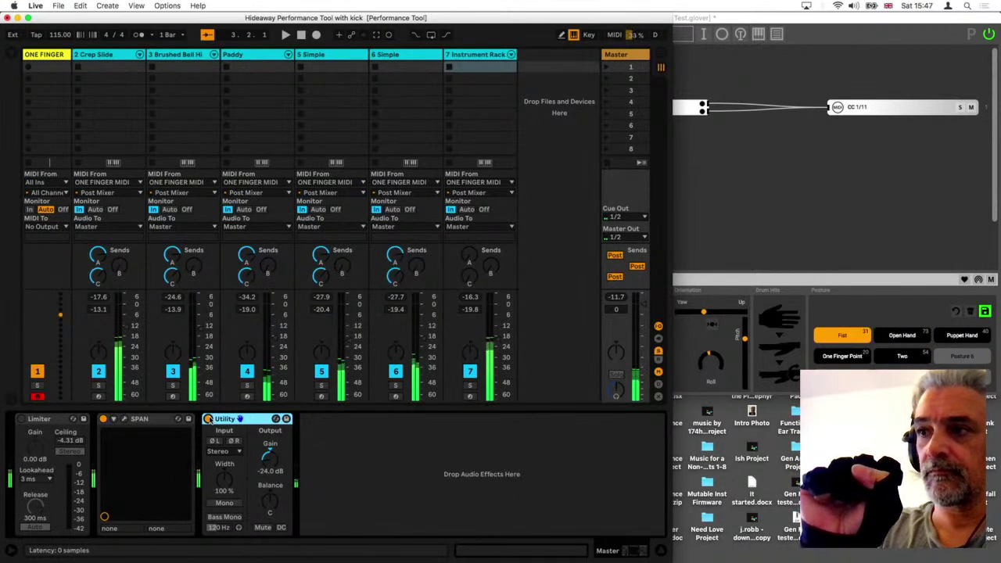
left_click(208, 420)
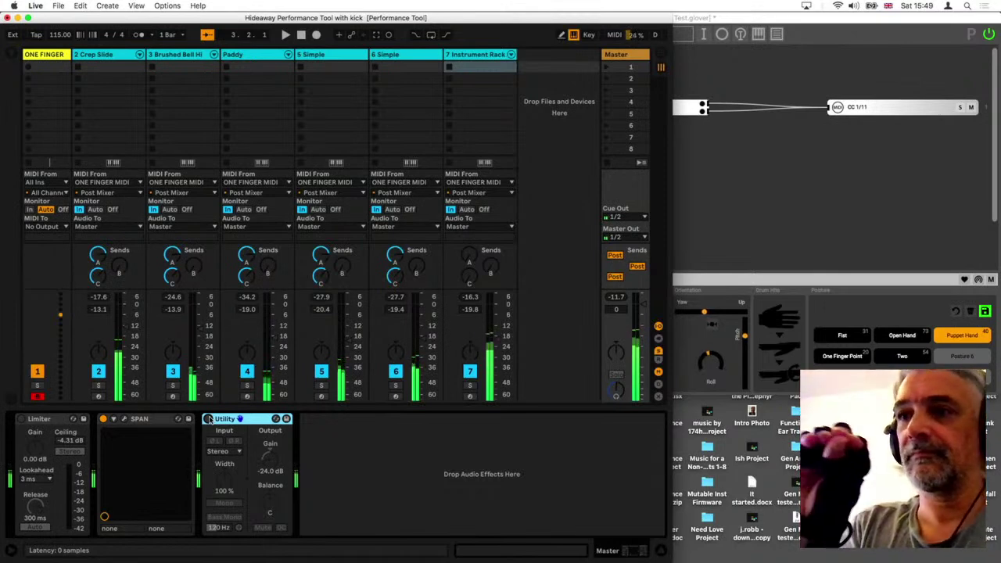
left_click(209, 420)
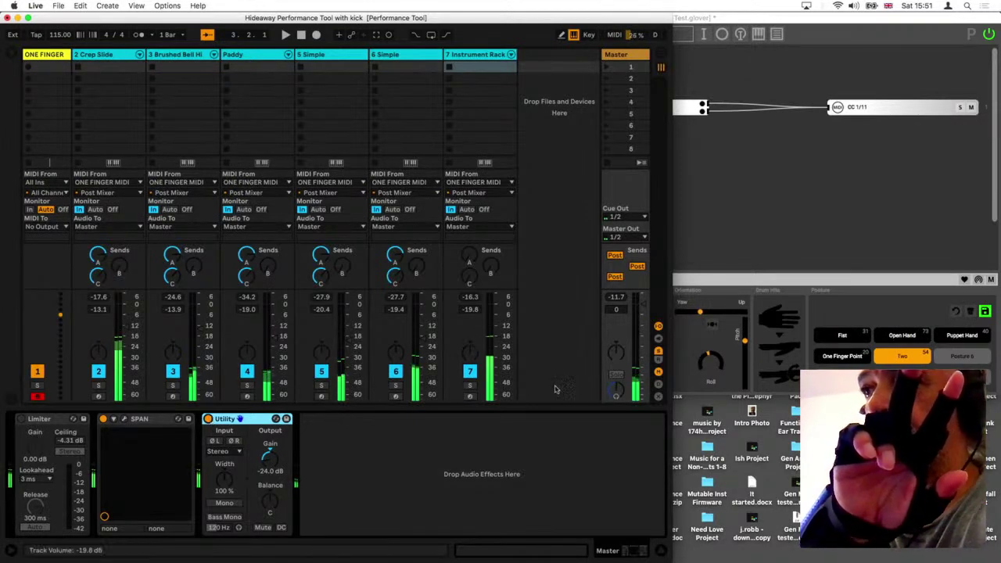
Step: Switch to Glover, add three more training examples to the right glove's Two posture, and return to Live for another performance
left_click(905, 357)
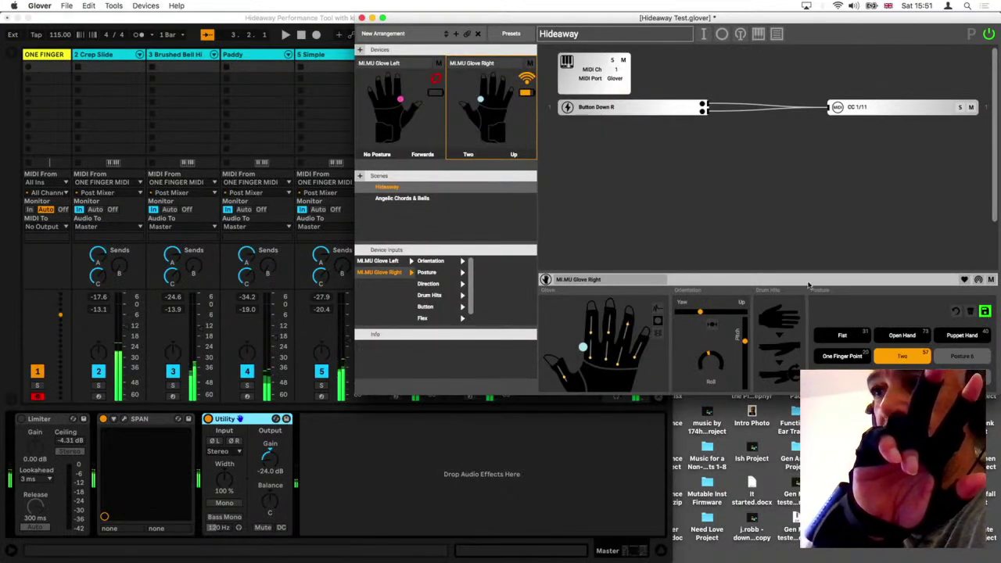
left_click(542, 450)
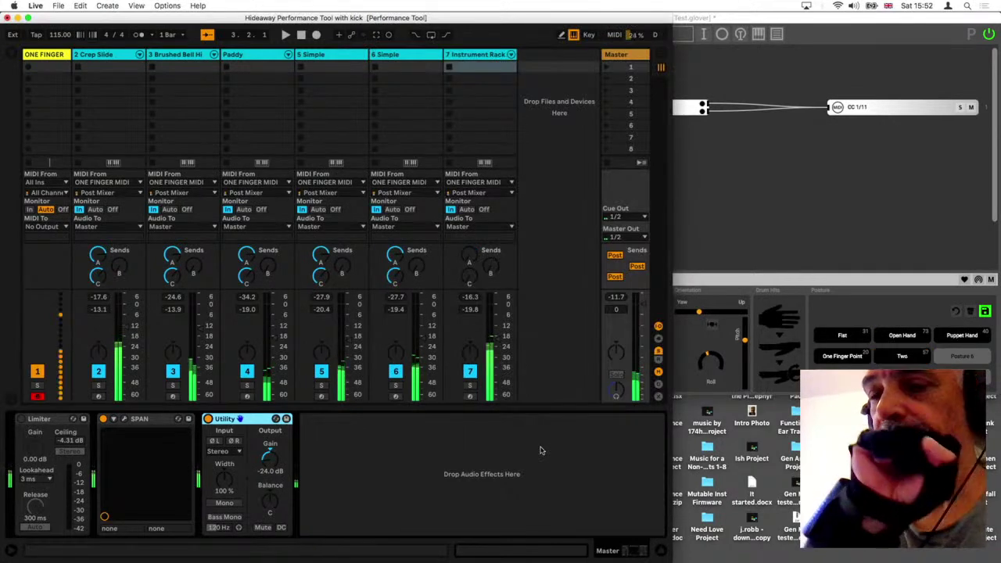
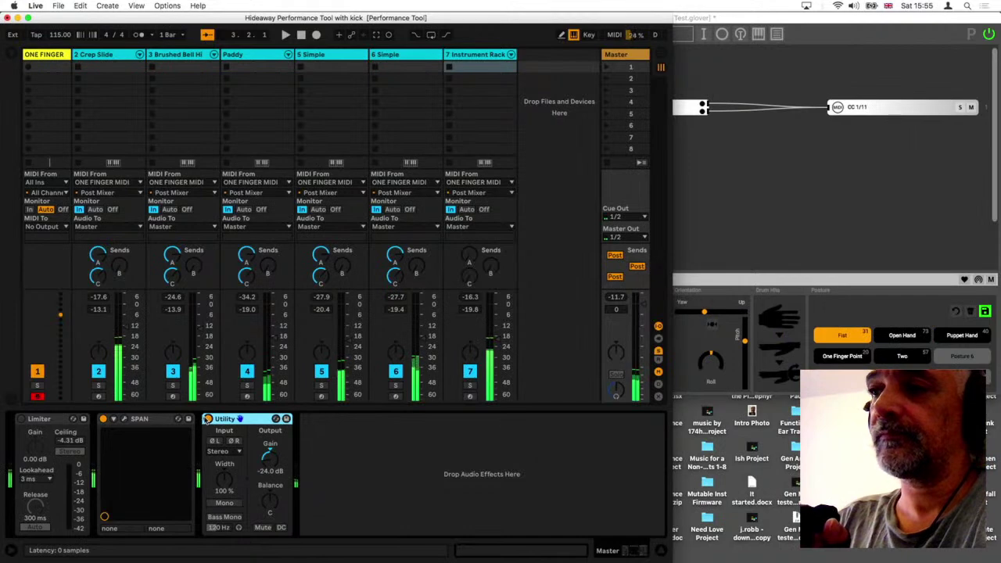
Step: Turn off the Master's Utility device and widen the Live window to nearly the full screen width
left_click(207, 419)
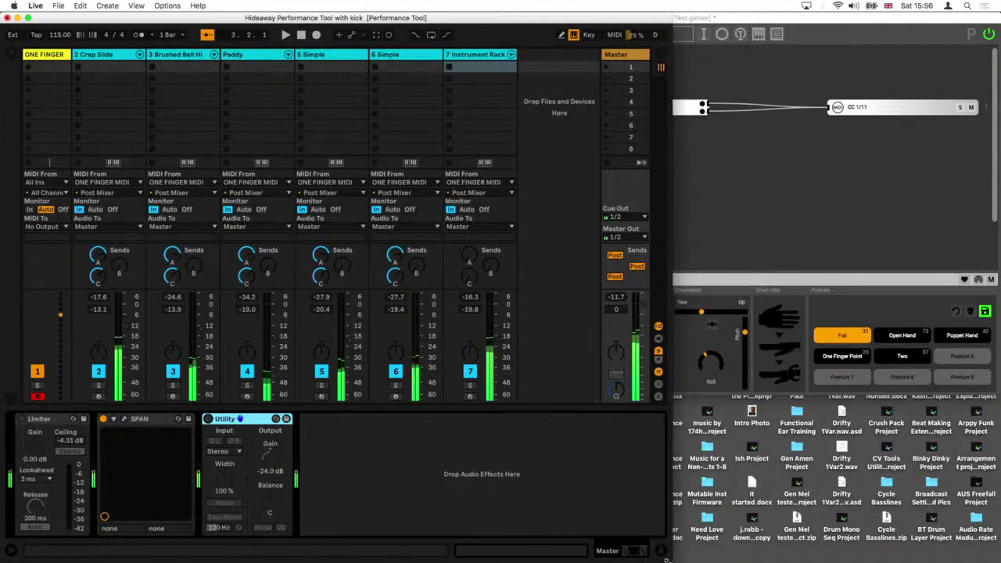
left_click_drag(663, 555, 979, 552)
left_click(983, 556)
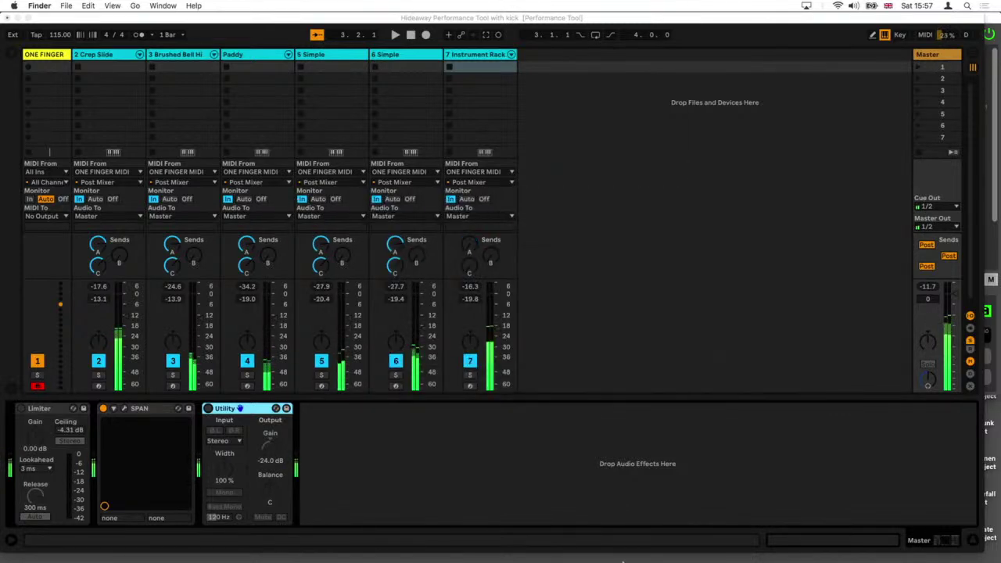
Step: Switch to Glover and turn its output off, returning to Live to start playback
mouse_move(4, 327)
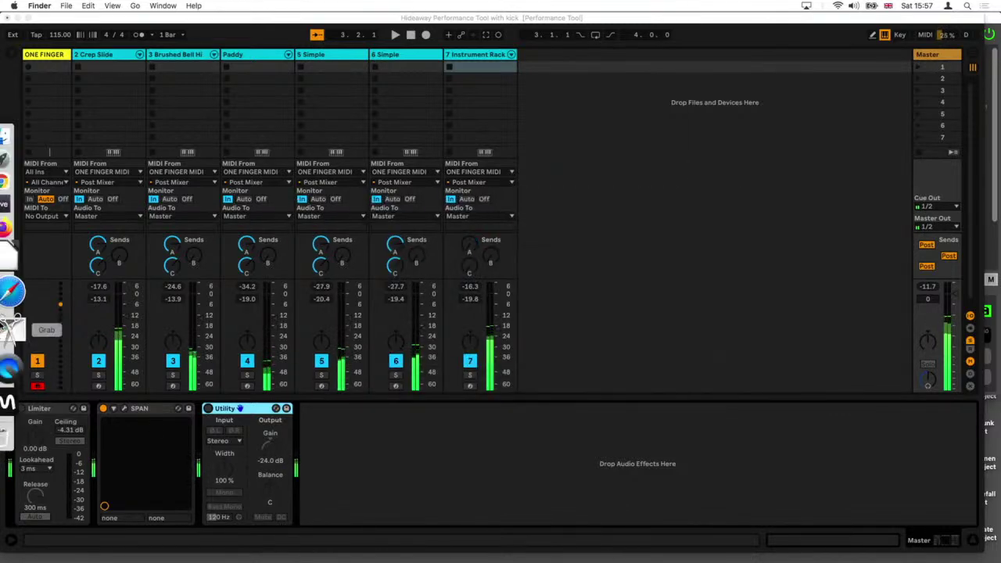
left_click(26, 384)
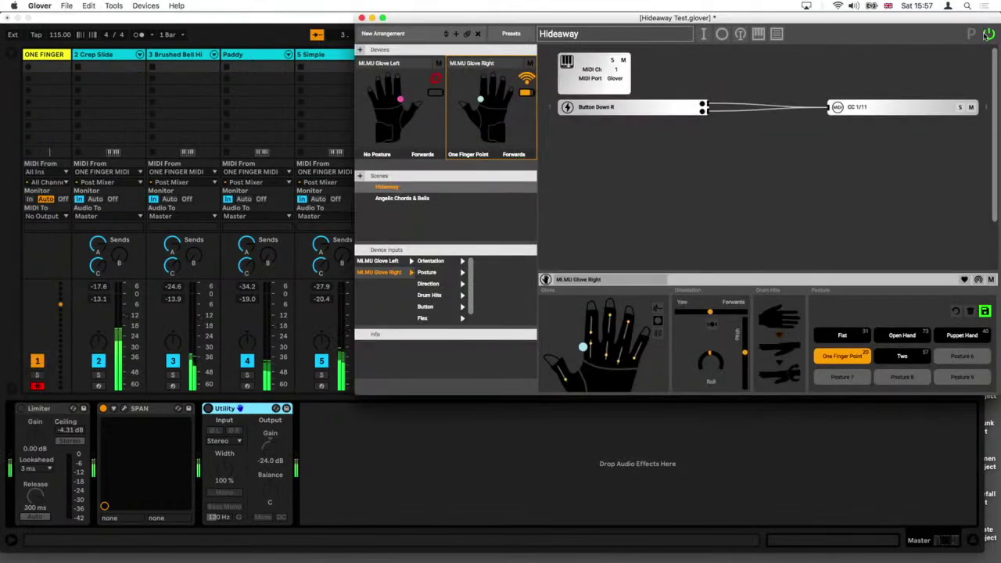
left_click(436, 472)
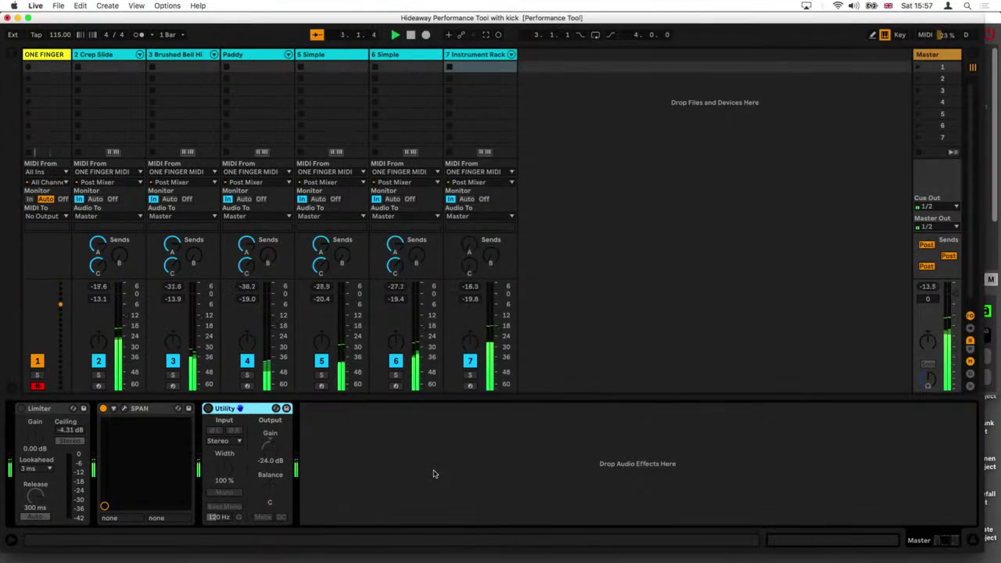